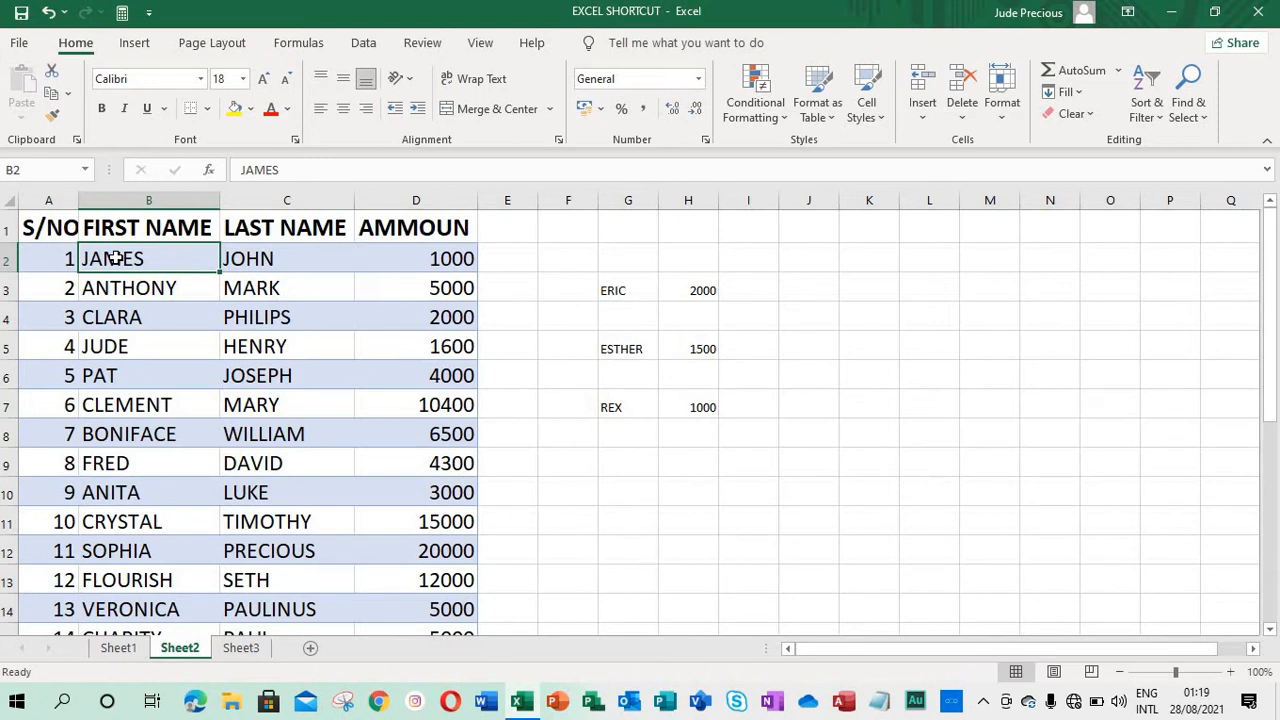
# Select the data region around B2, and extend the selection to the entire Sheet2.
pyautogui.hotkey('ctrl', 'a')
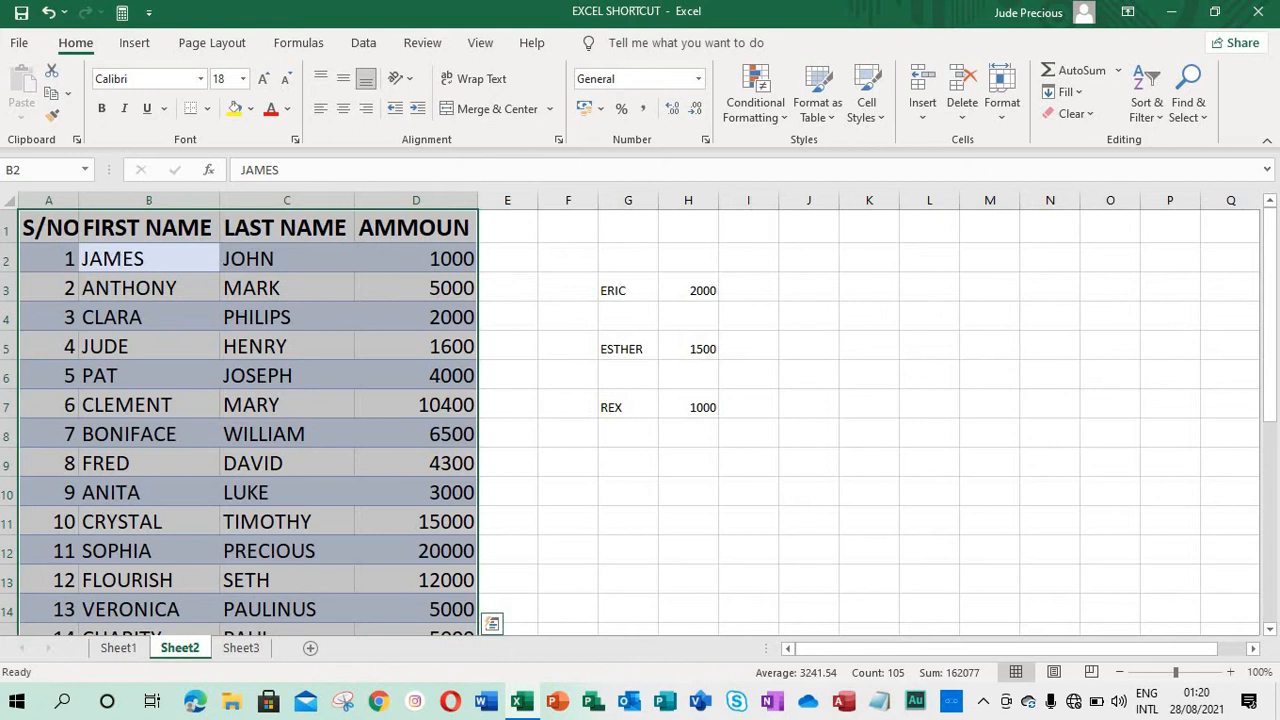
pyautogui.hotkey('ctrl', 'a')
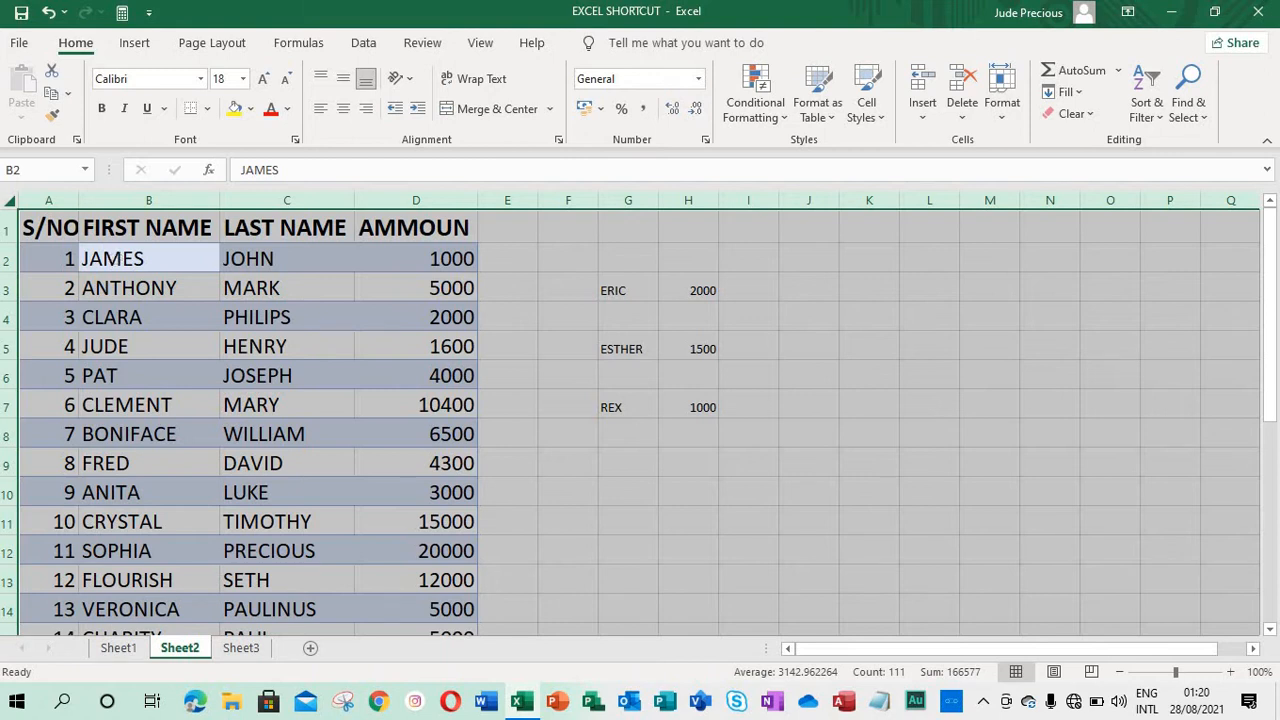
pyautogui.click(115, 258)
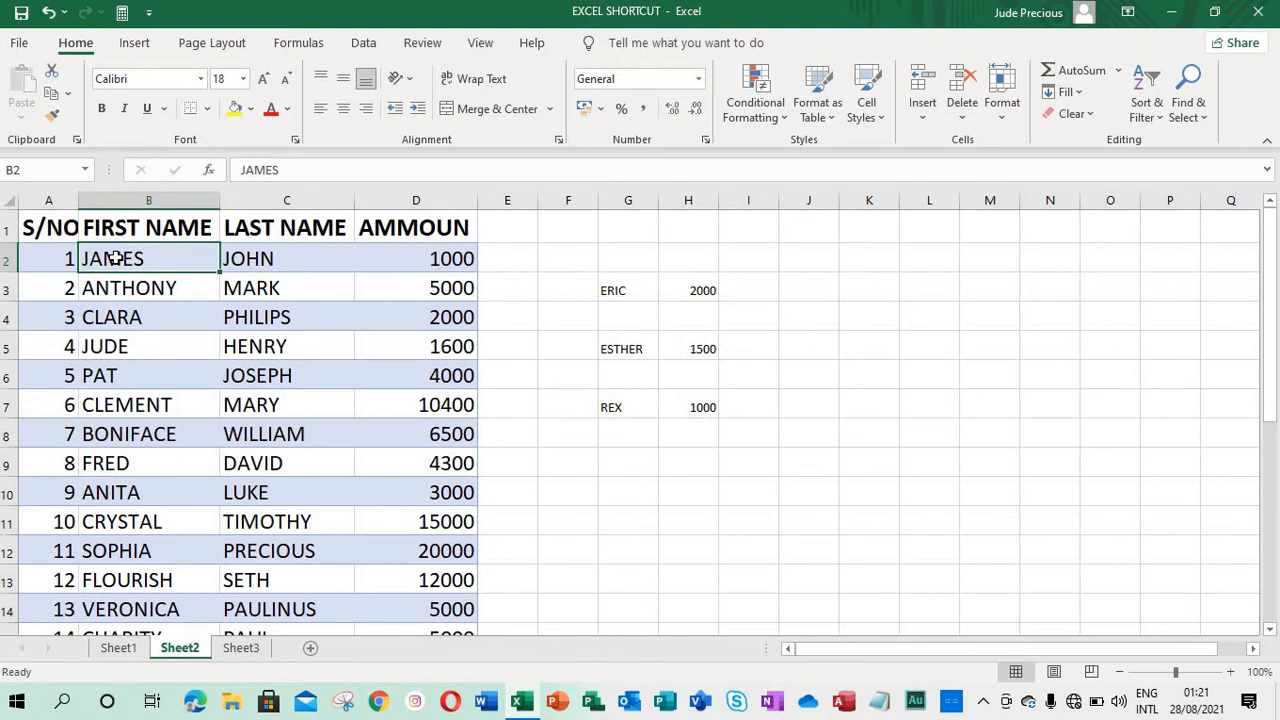
# Convert the data range A1:D27 on Sheet2 into a table with headers.
pyautogui.hotkey('ctrl', 'a')
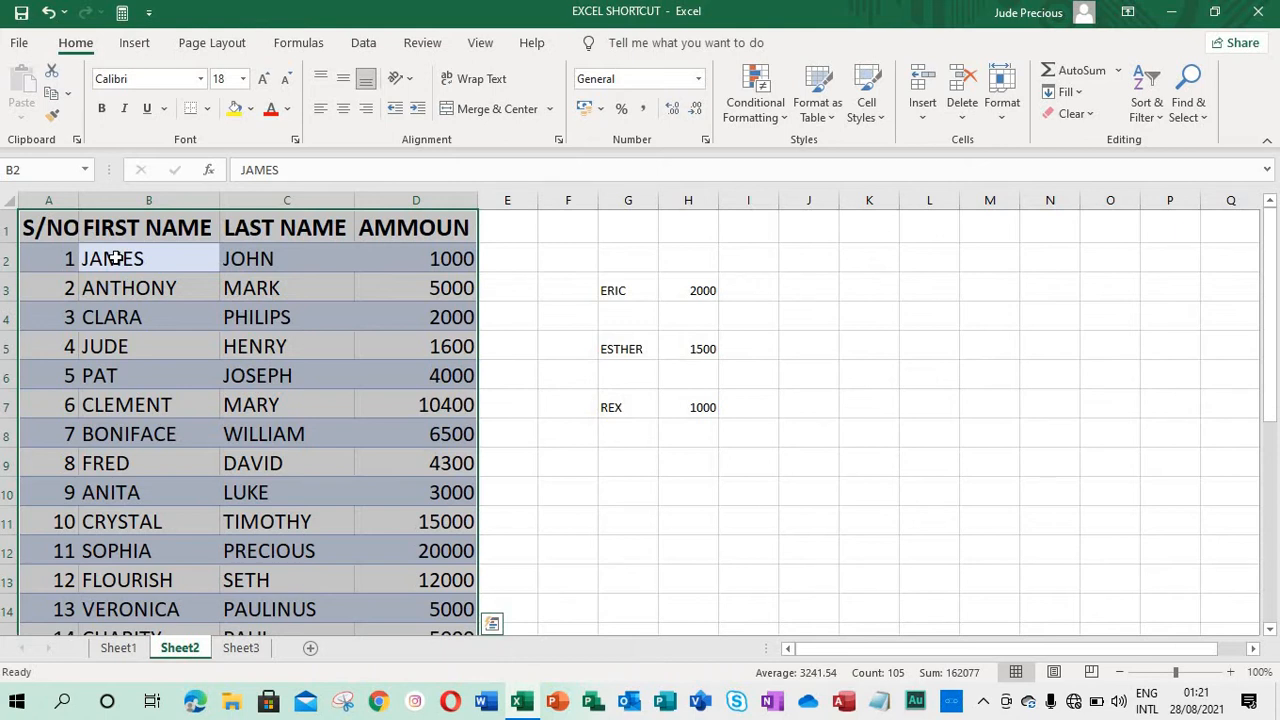
pyautogui.hotkey('ctrl', 't')
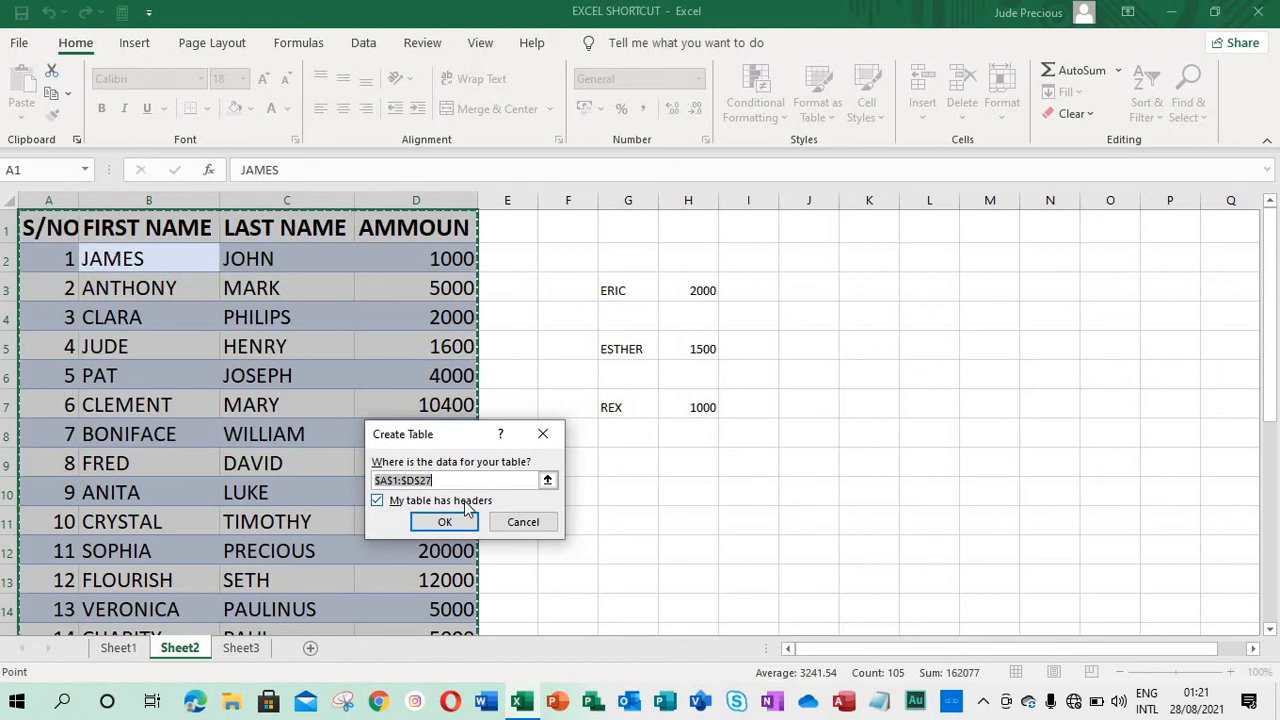
pyautogui.click(445, 521)
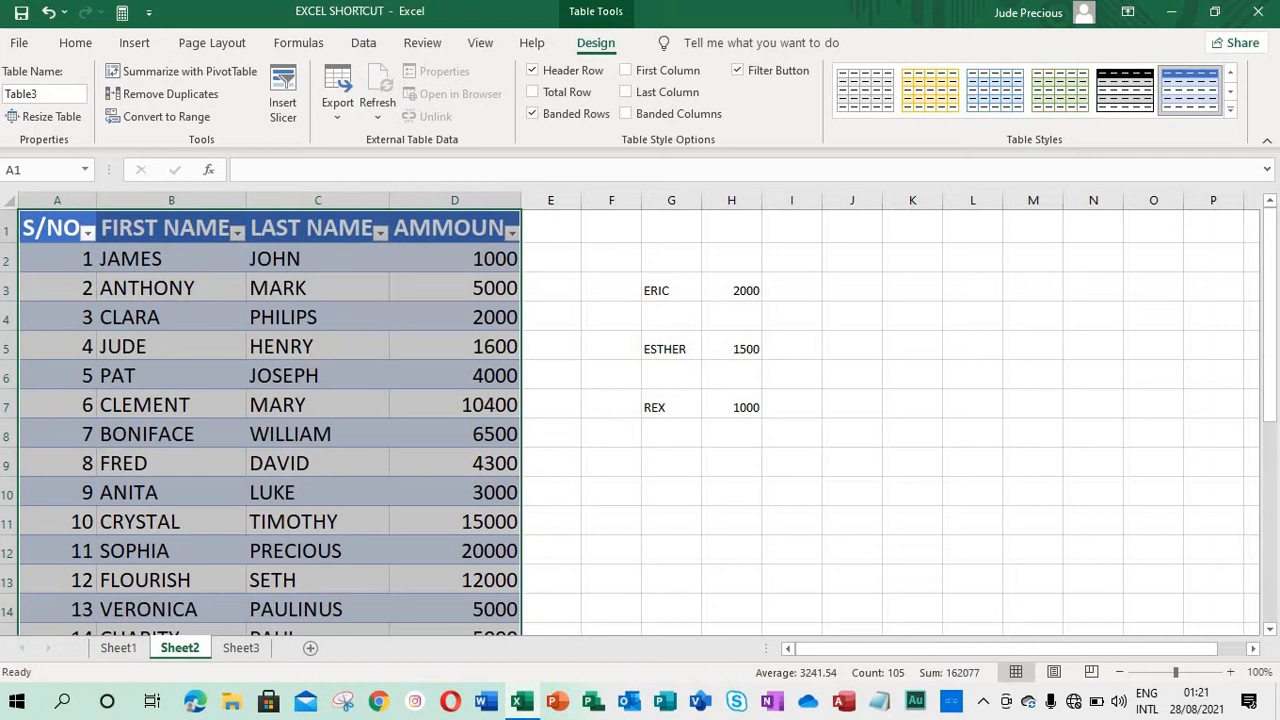
# Copy the whole table from Sheet2 and paste it into Sheet3 starting at A1.
pyautogui.hotkey('ctrl', 'c')
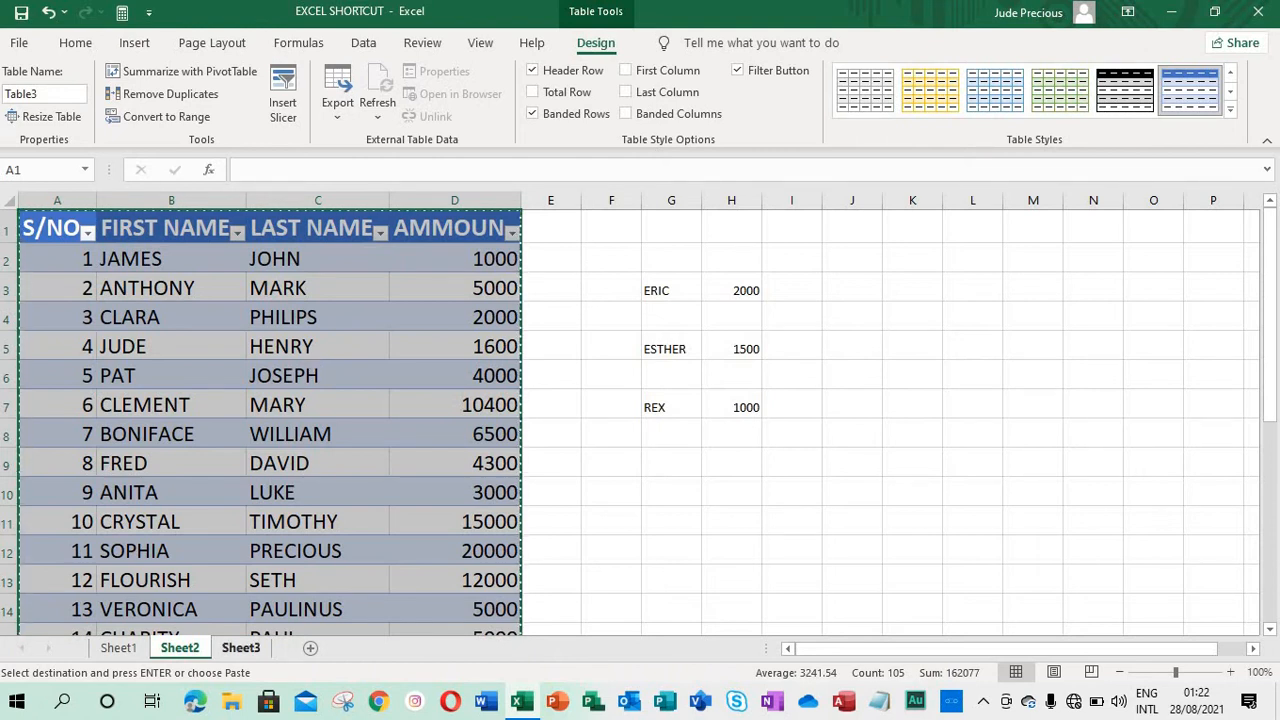
pyautogui.click(240, 648)
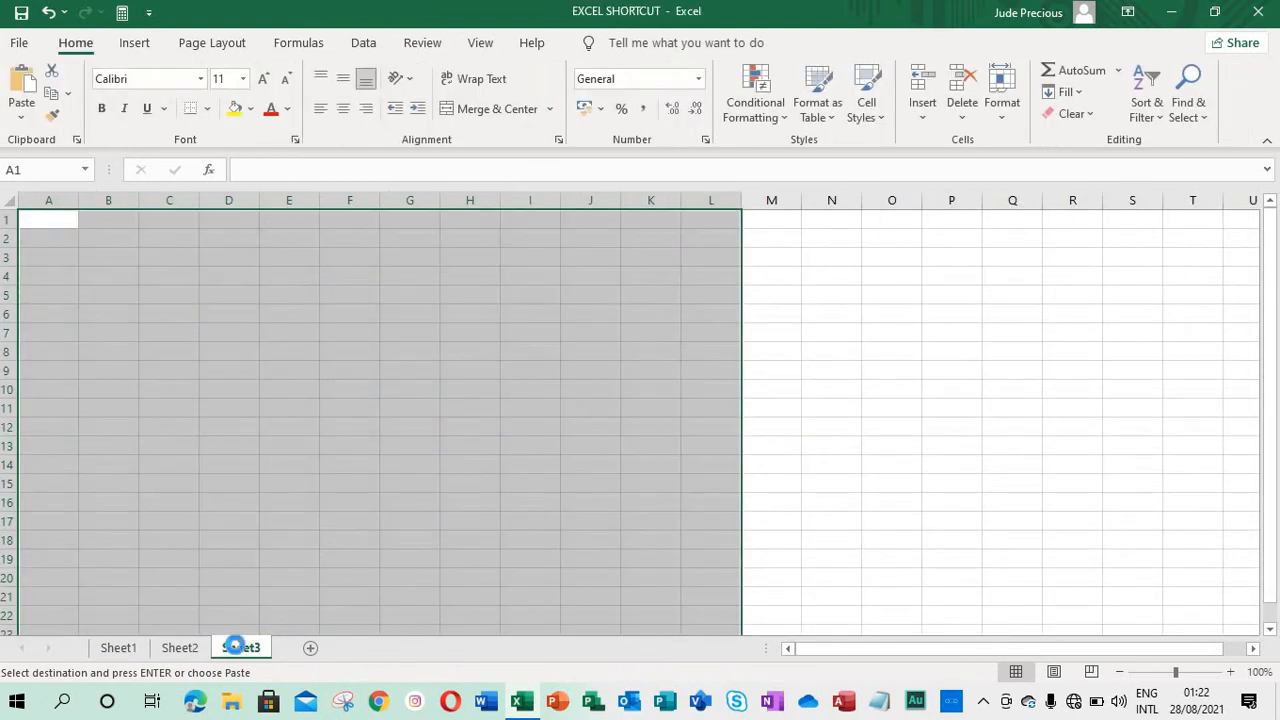
pyautogui.hotkey('ctrl', 'v')
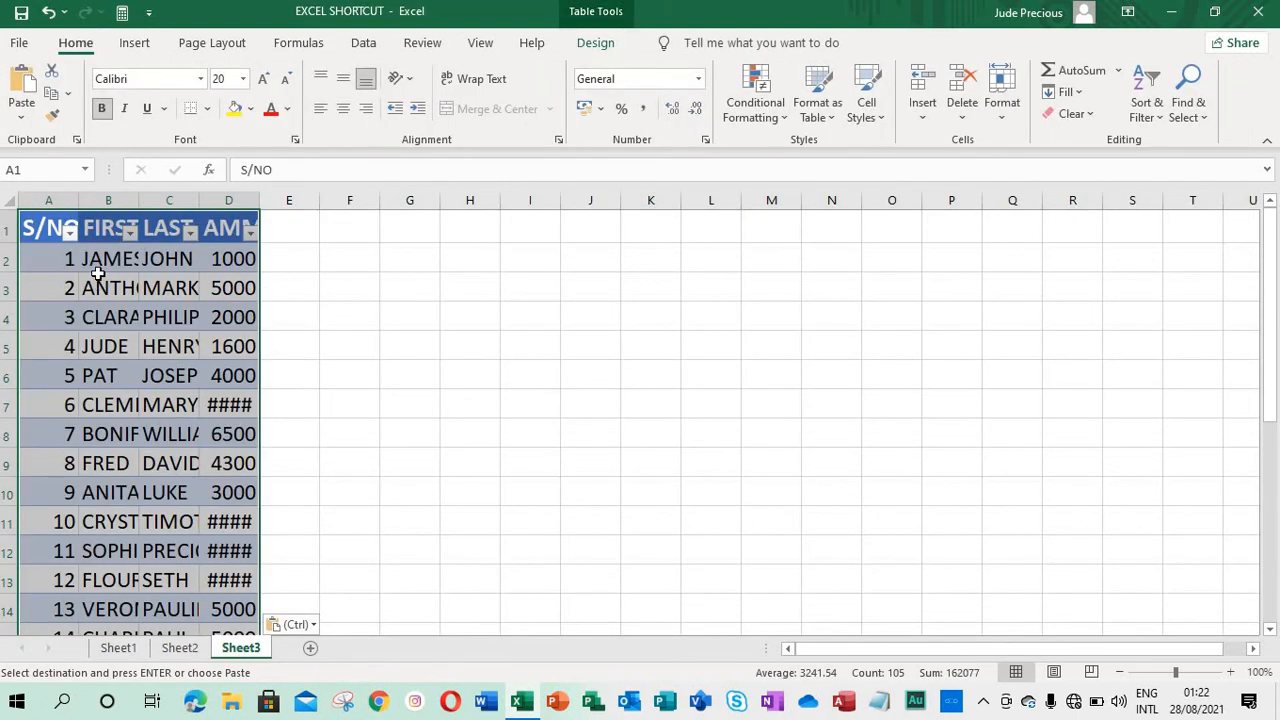
# Widen columns B, C and D of the pasted table on Sheet3 to fit their contents.
pyautogui.click(136, 210)
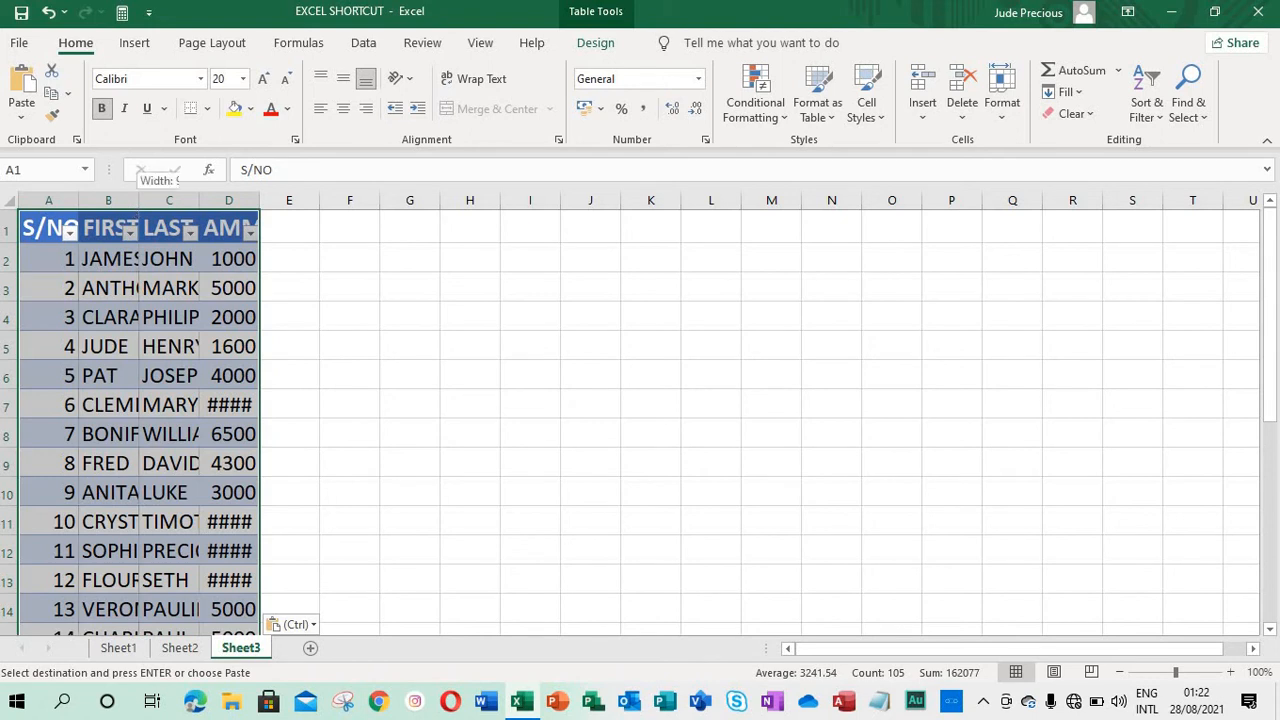
pyautogui.doubleClick(139, 204)
pyautogui.doubleClick(294, 204)
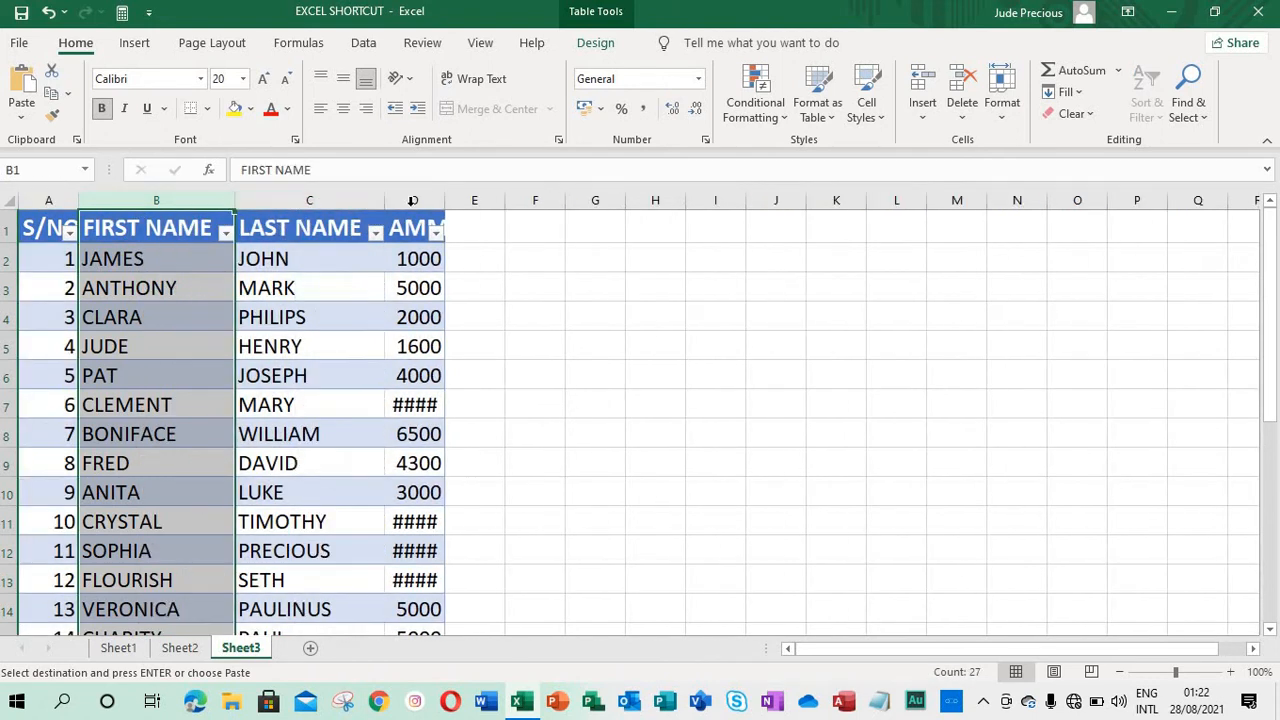
pyautogui.doubleClick(444, 207)
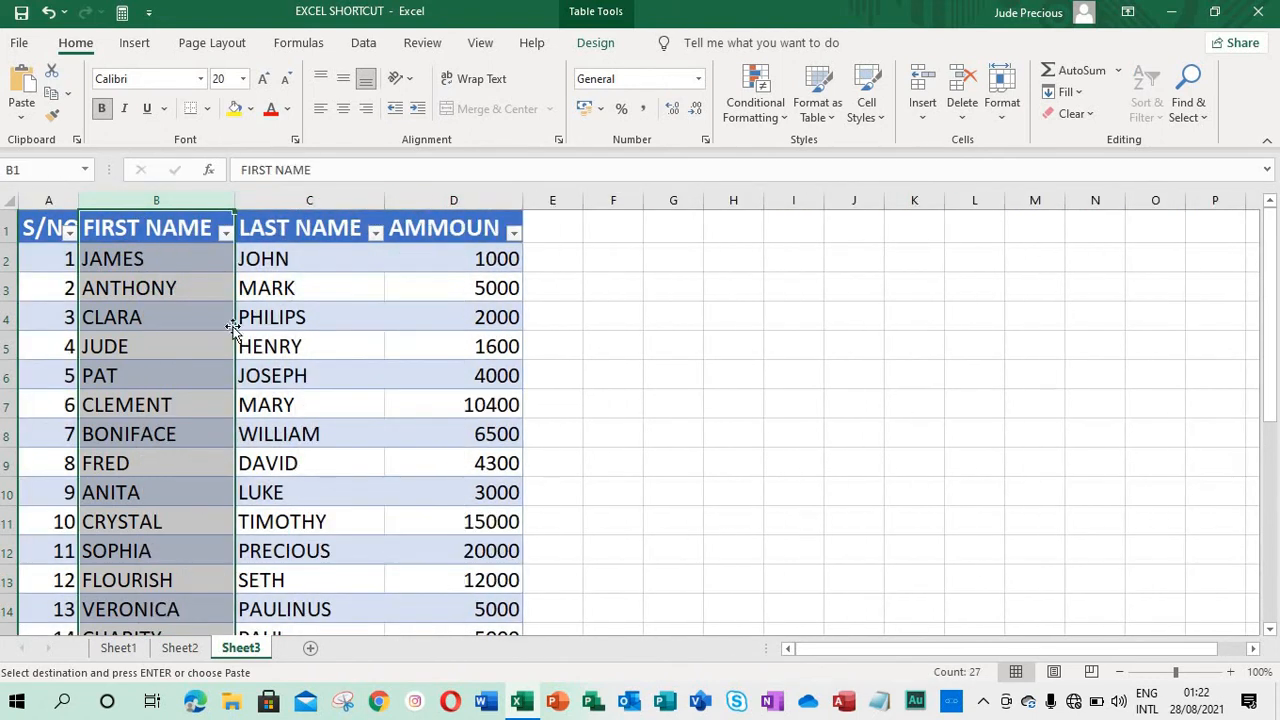
# View the print preview of Sheet2 and return to the worksheet without printing.
pyautogui.click(180, 650)
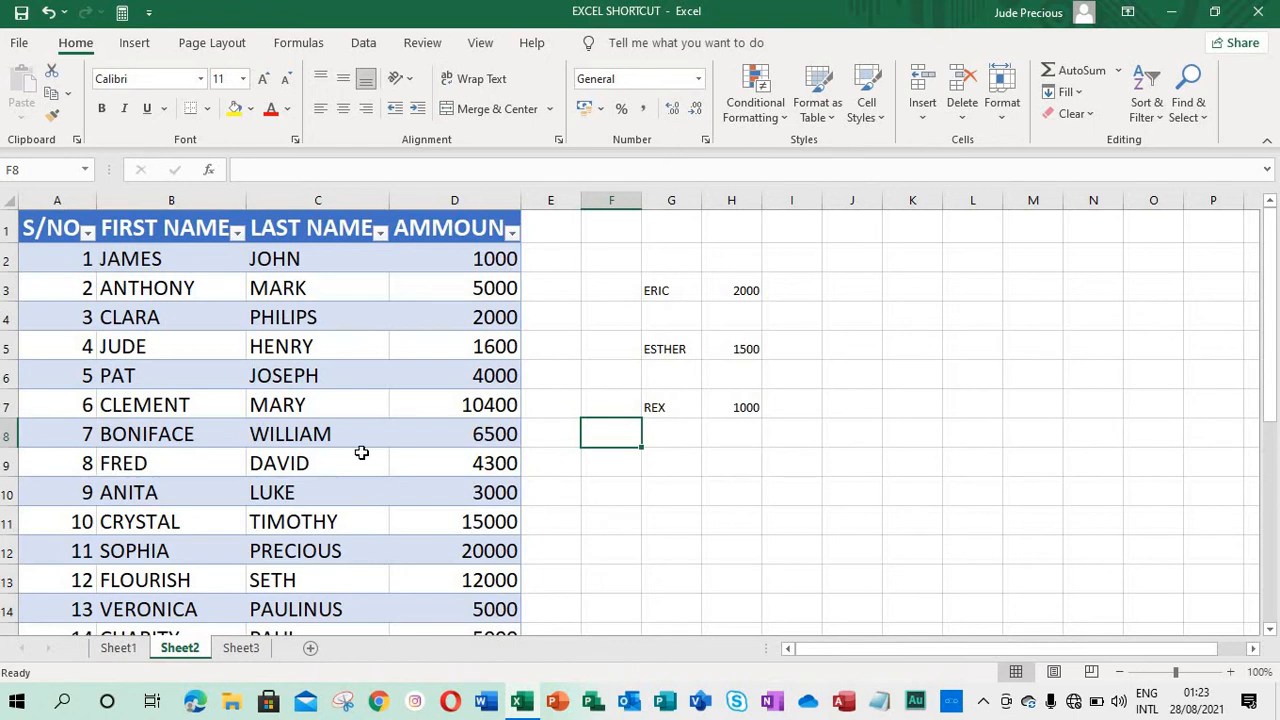
pyautogui.click(18, 47)
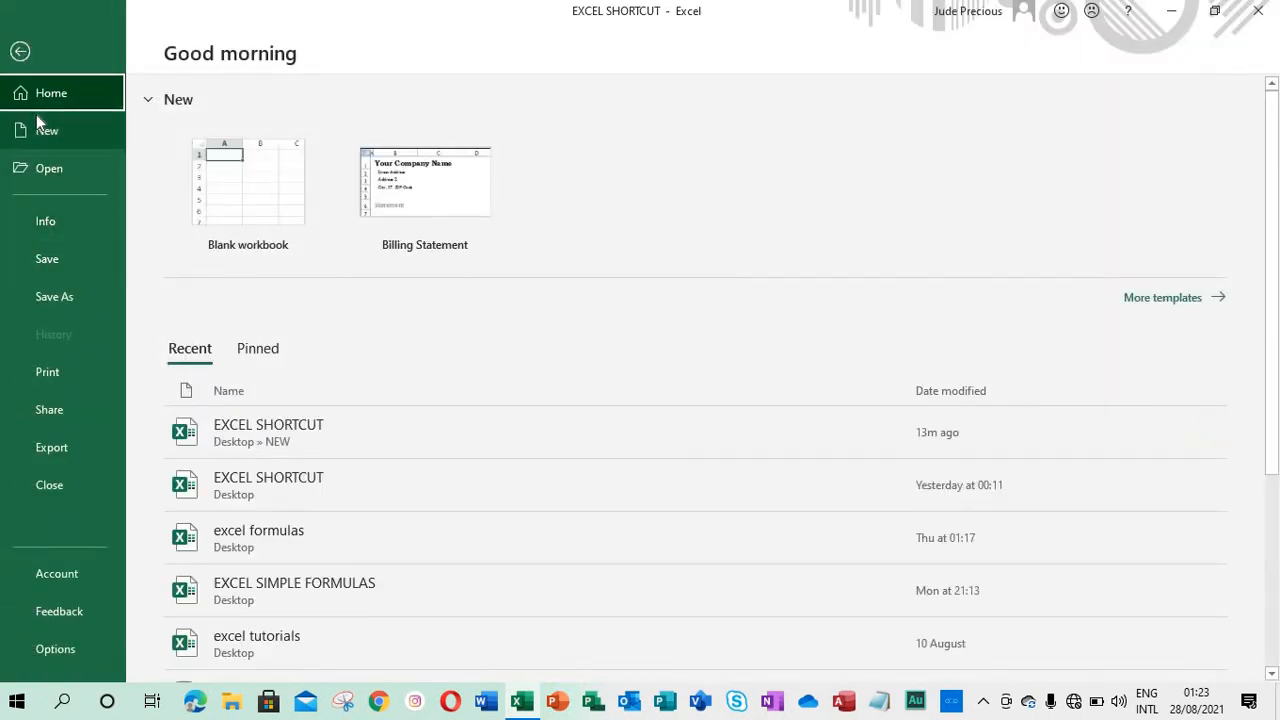
pyautogui.click(19, 53)
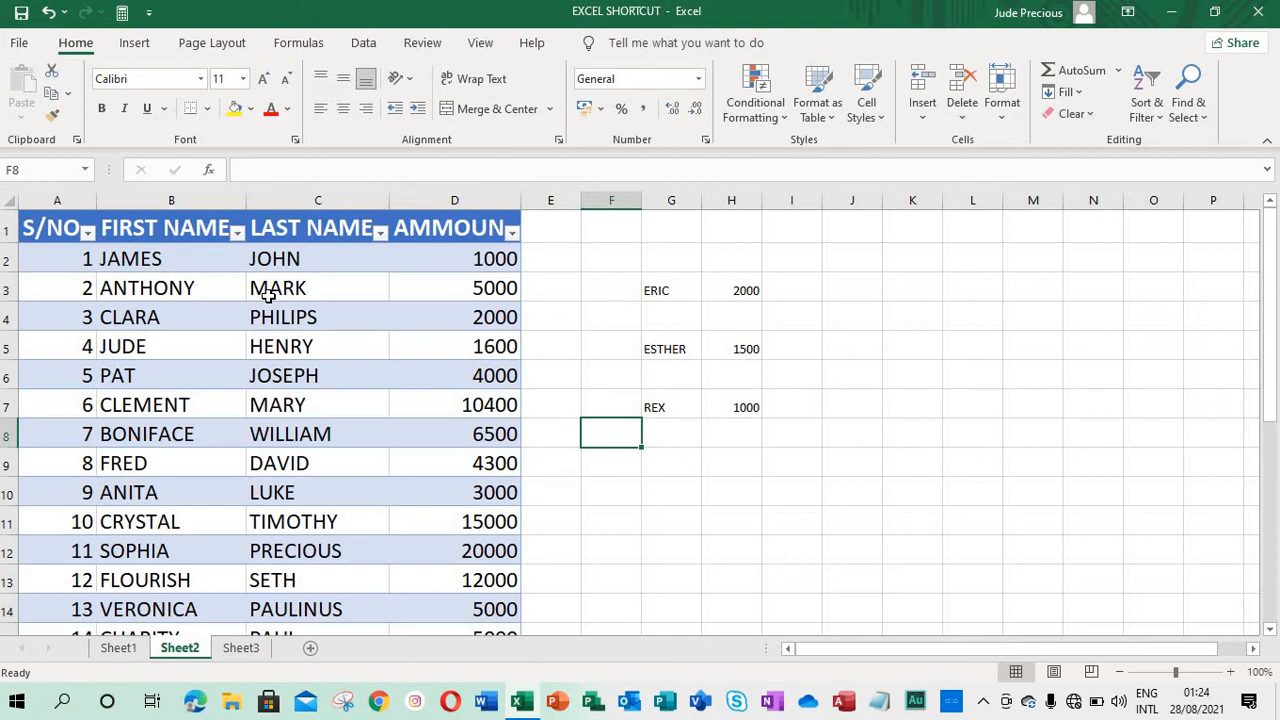
pyautogui.hotkey('ctrl', 'p')
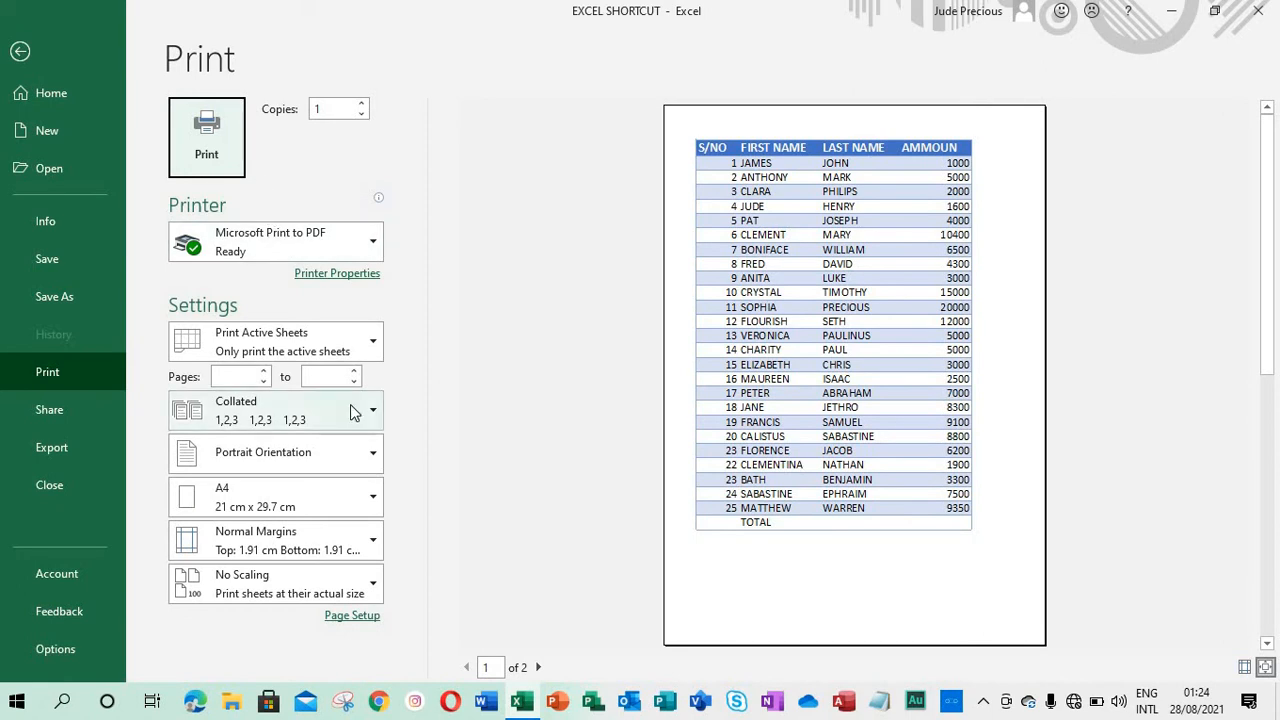
pyautogui.click(14, 54)
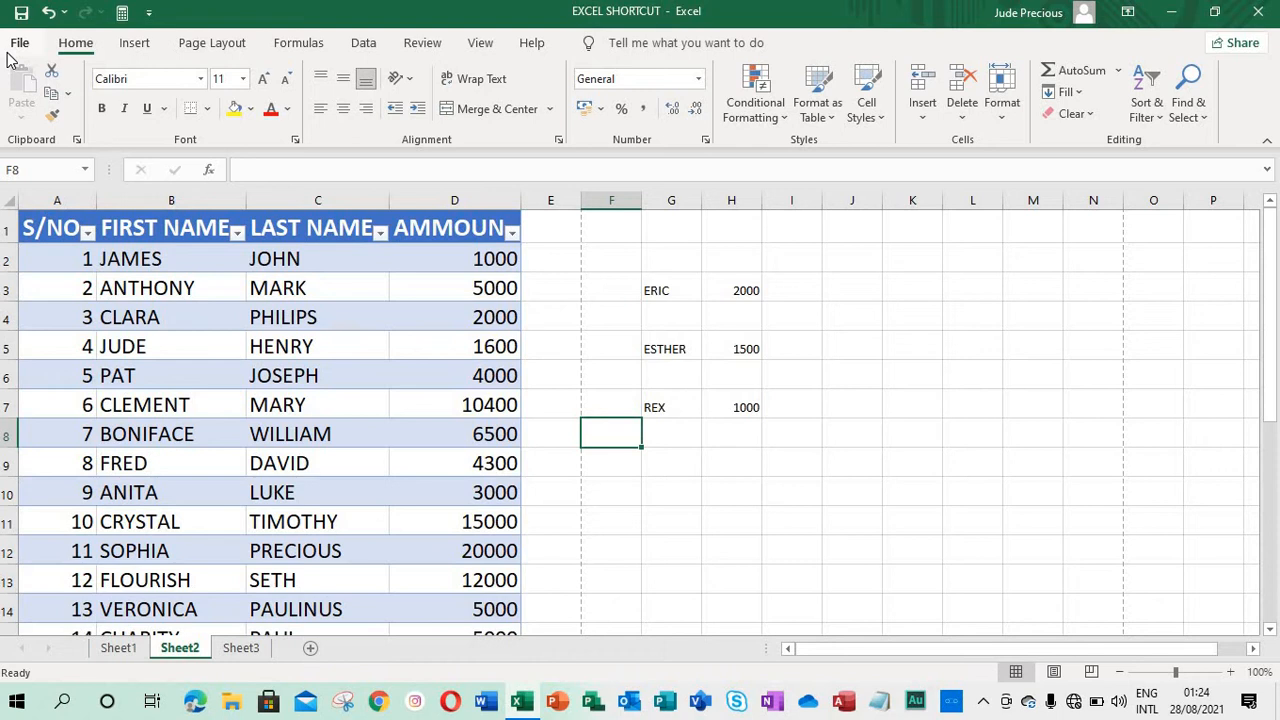
# Make the LAST NAME entries in C2:C27 of Sheet2 bold.
pyautogui.click(305, 260)
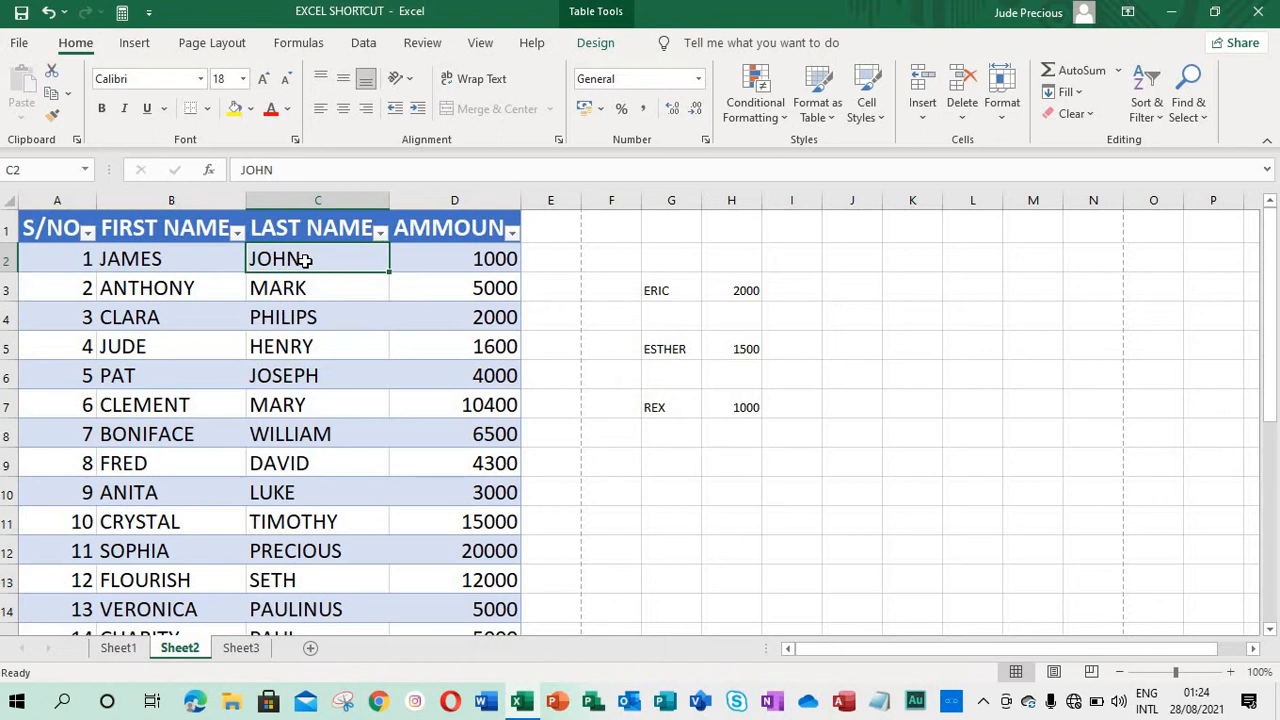
pyautogui.hotkey('ctrl', 'shift', 'Down')
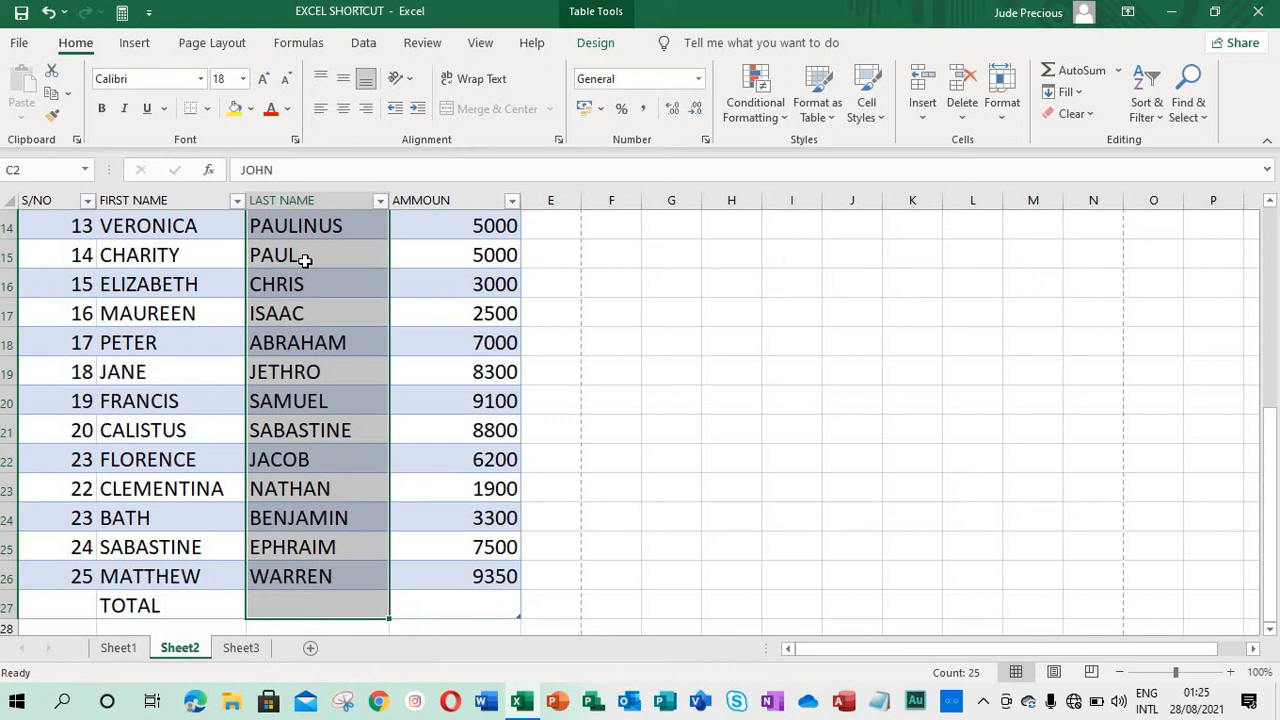
pyautogui.scroll(5, 305, 259)
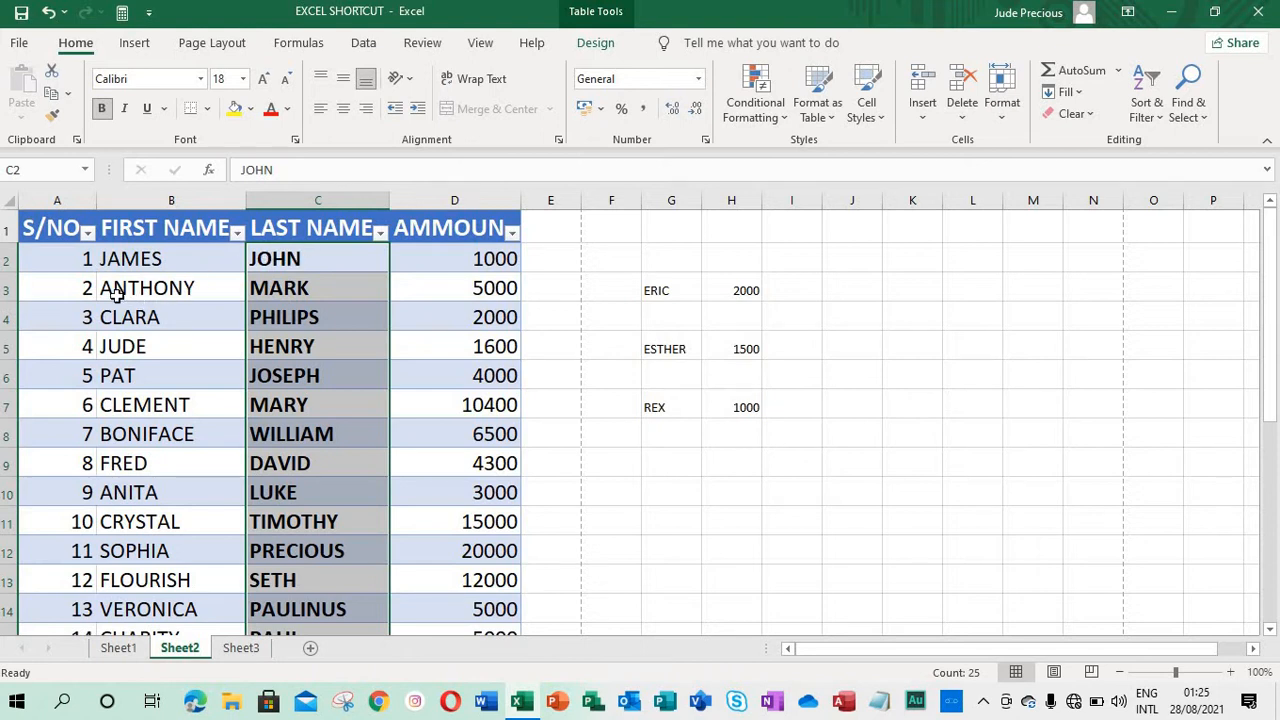
# Select the table row starting at A3, and visit the sheet's last used cell before returning to A1.
pyautogui.click(78, 293)
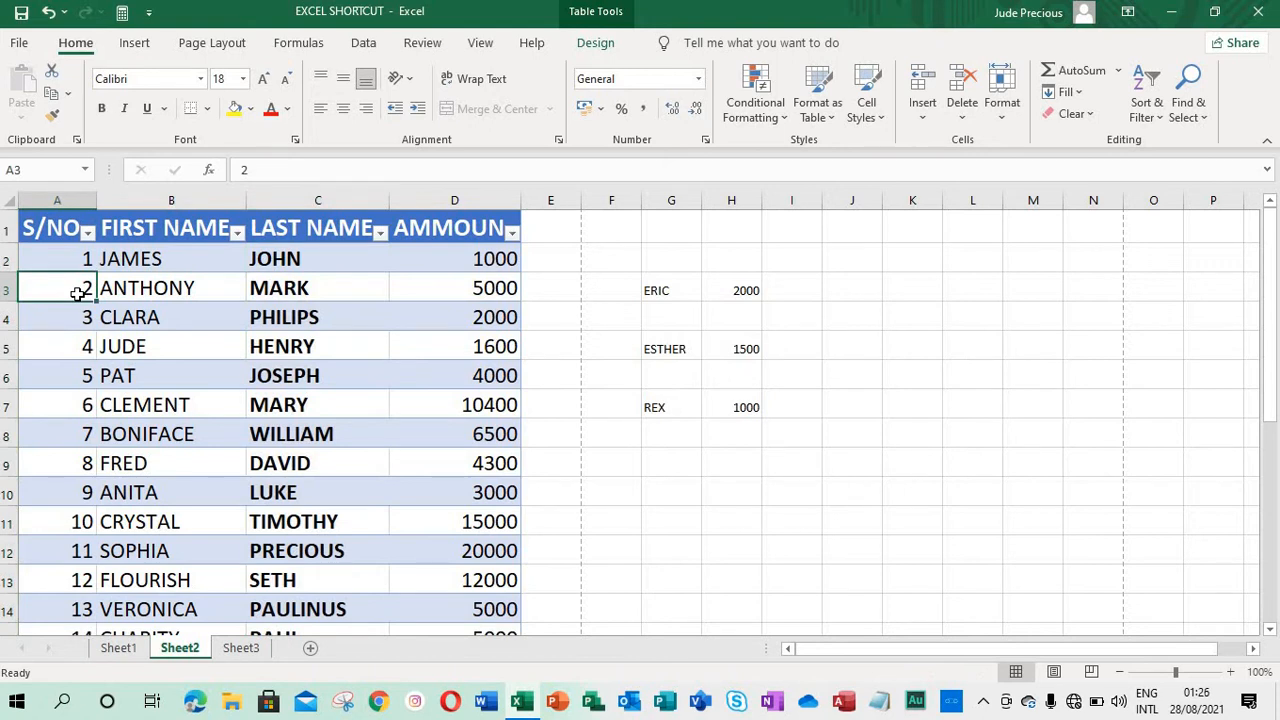
pyautogui.hotkey('shift', 'space')
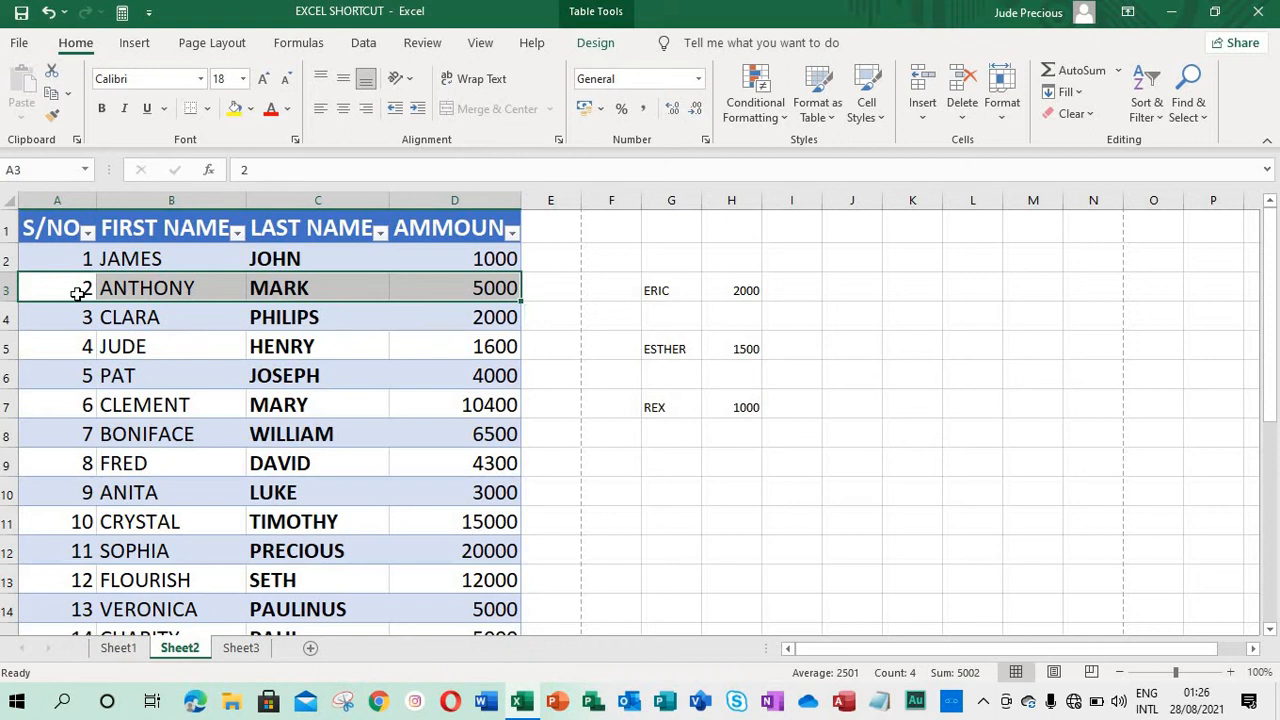
pyautogui.hotkey('ctrl', 'End')
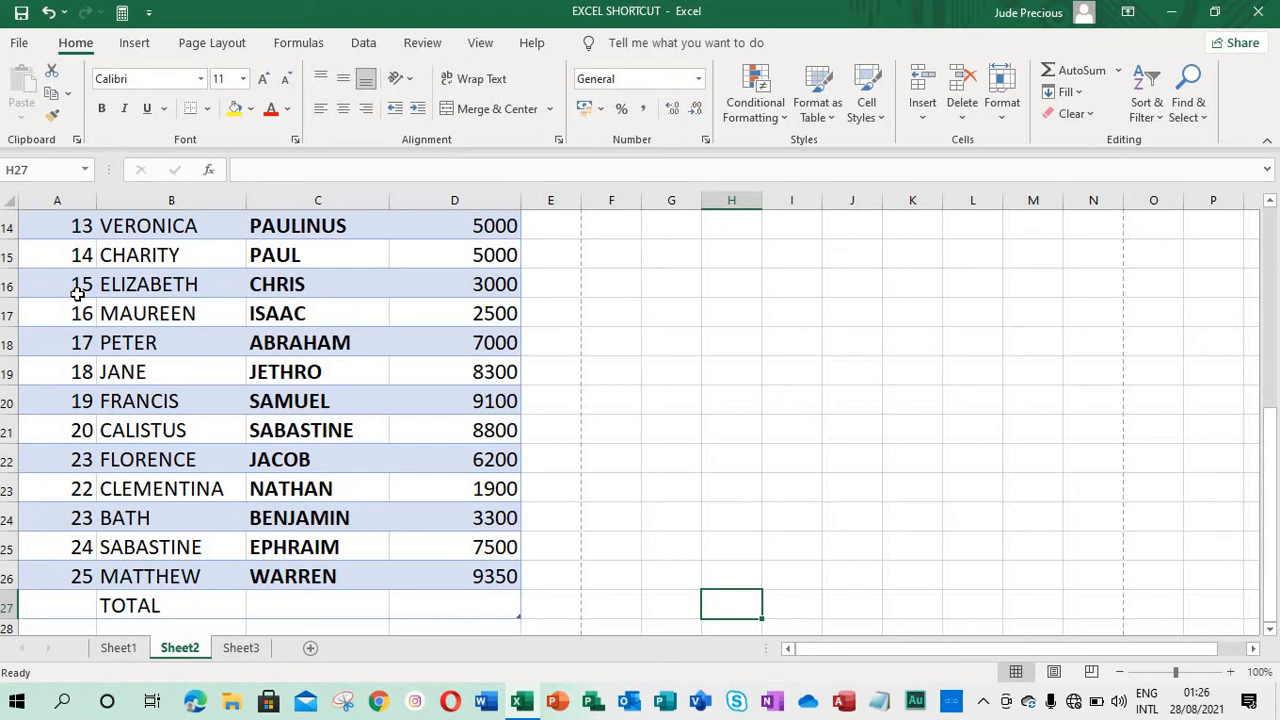
pyautogui.hotkey('ctrl', 'Home')
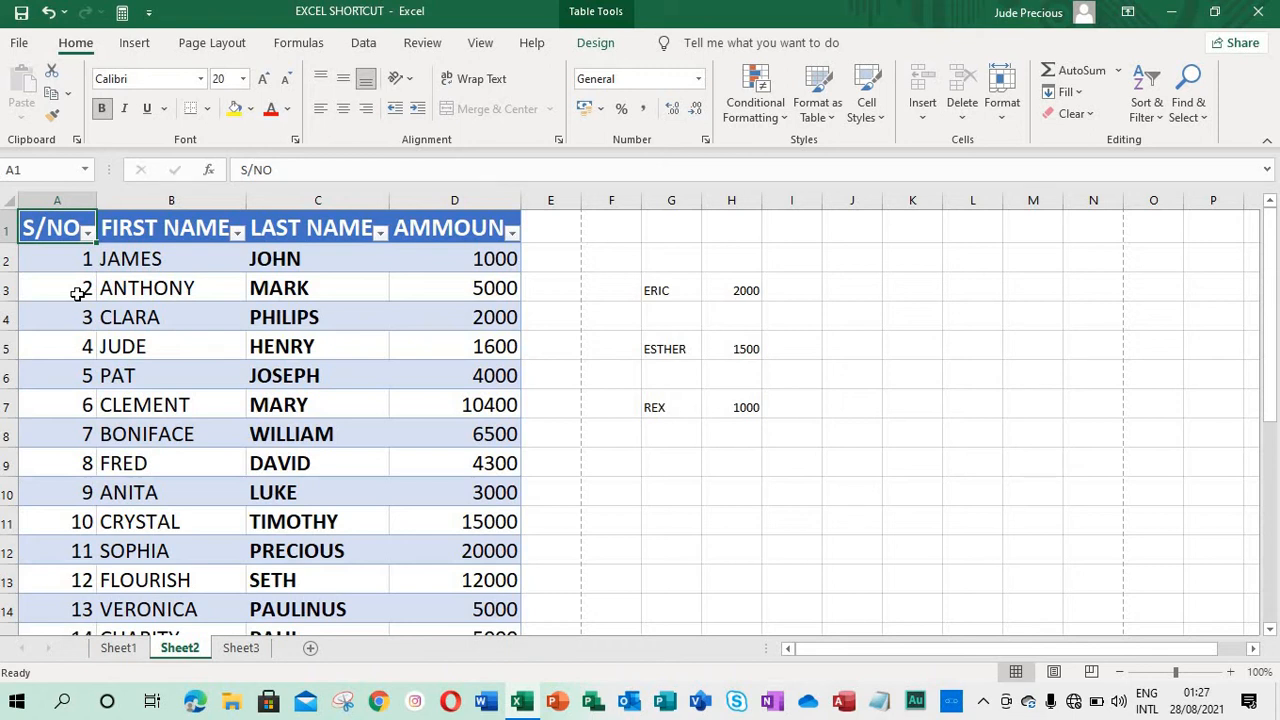
# Insert a column chart from the table range A1:D26 on Sheet2 and place it in the empty area beside the table.
pyautogui.hotkey('ctrl', 'shift', 'Down')
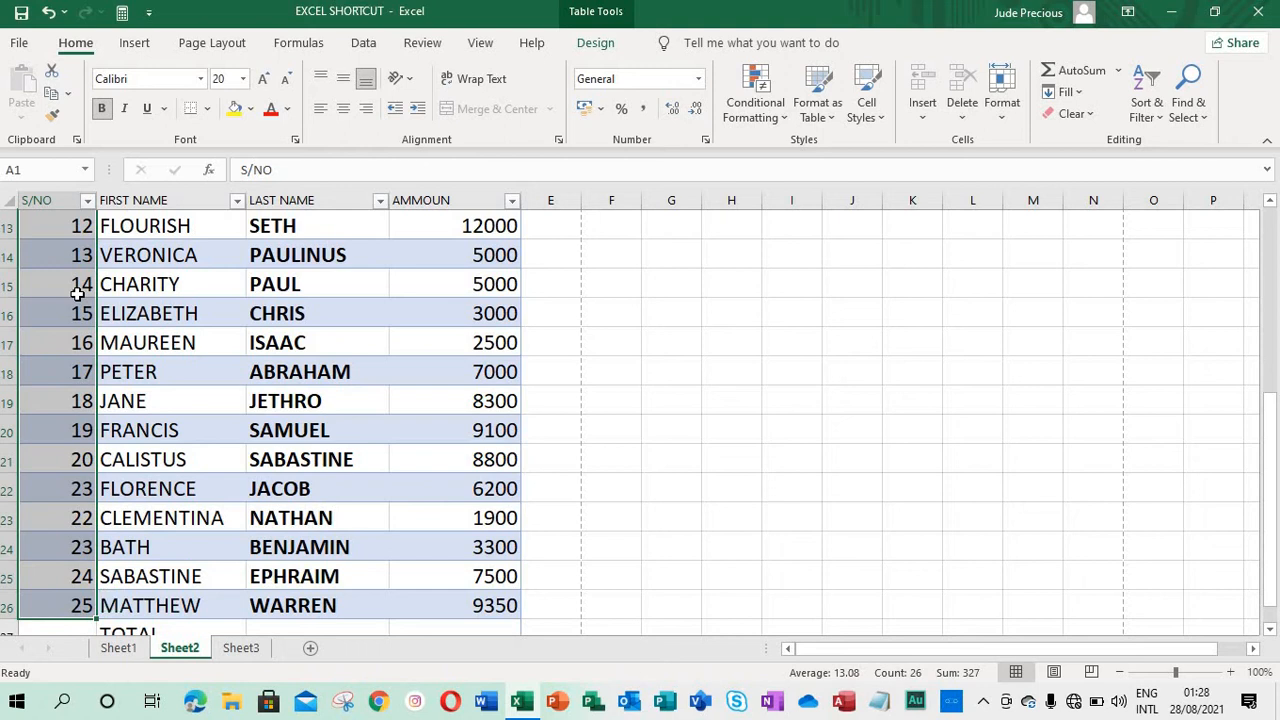
pyautogui.hotkey('ctrl', 'shift', 'Right')
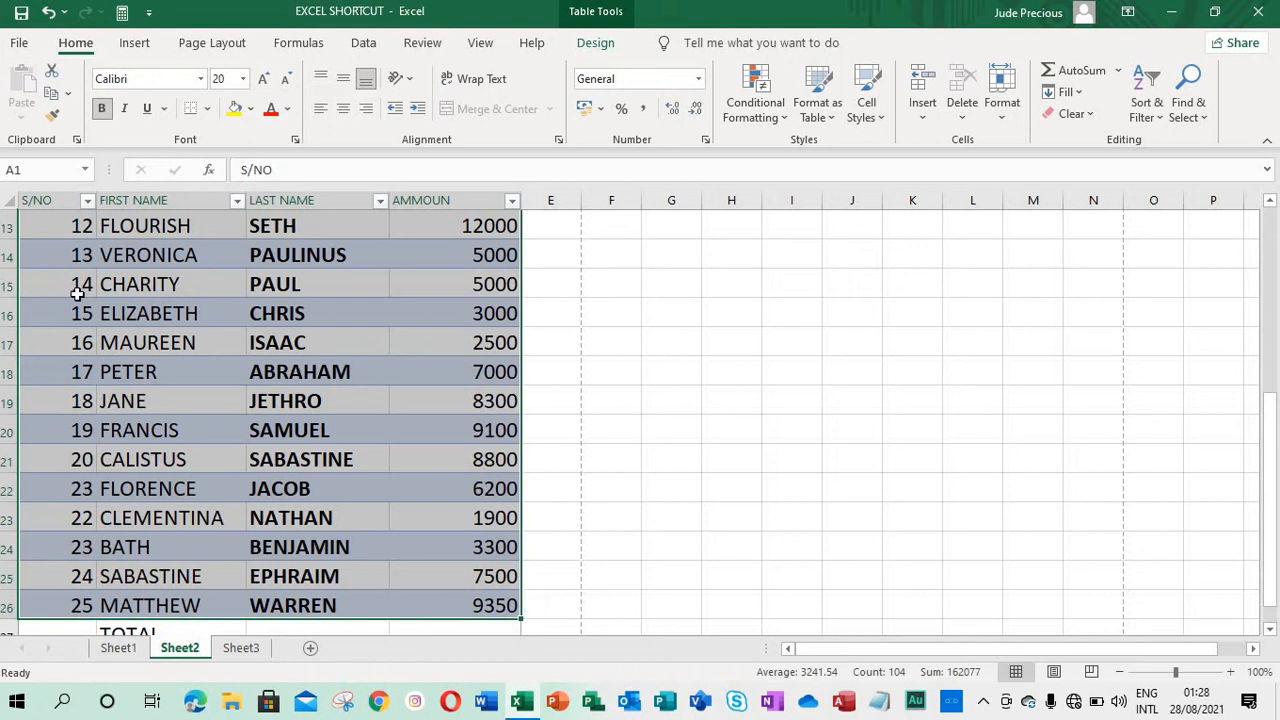
pyautogui.hotkey('alt', 'F1')
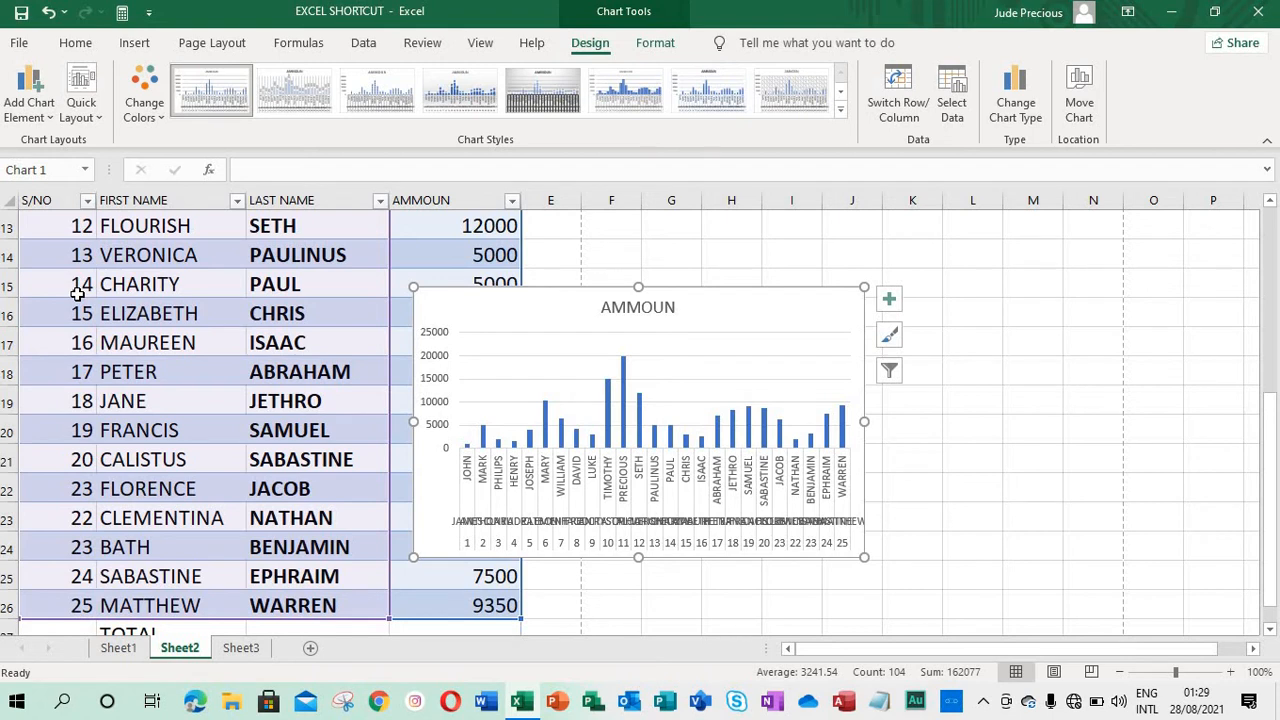
pyautogui.moveTo(500, 306); pyautogui.dragTo(665, 305)
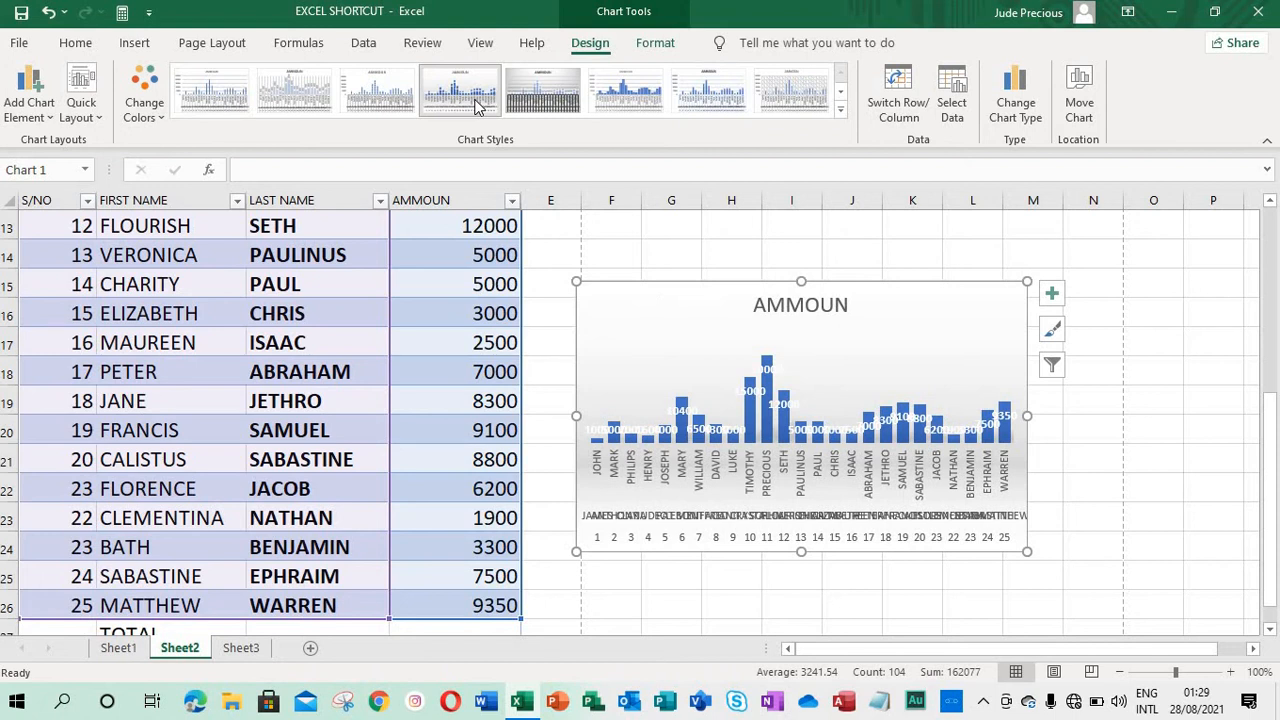
# Insert a blank table row above the first record on Sheet1.
pyautogui.hotkey('ctrl', 'pageup')
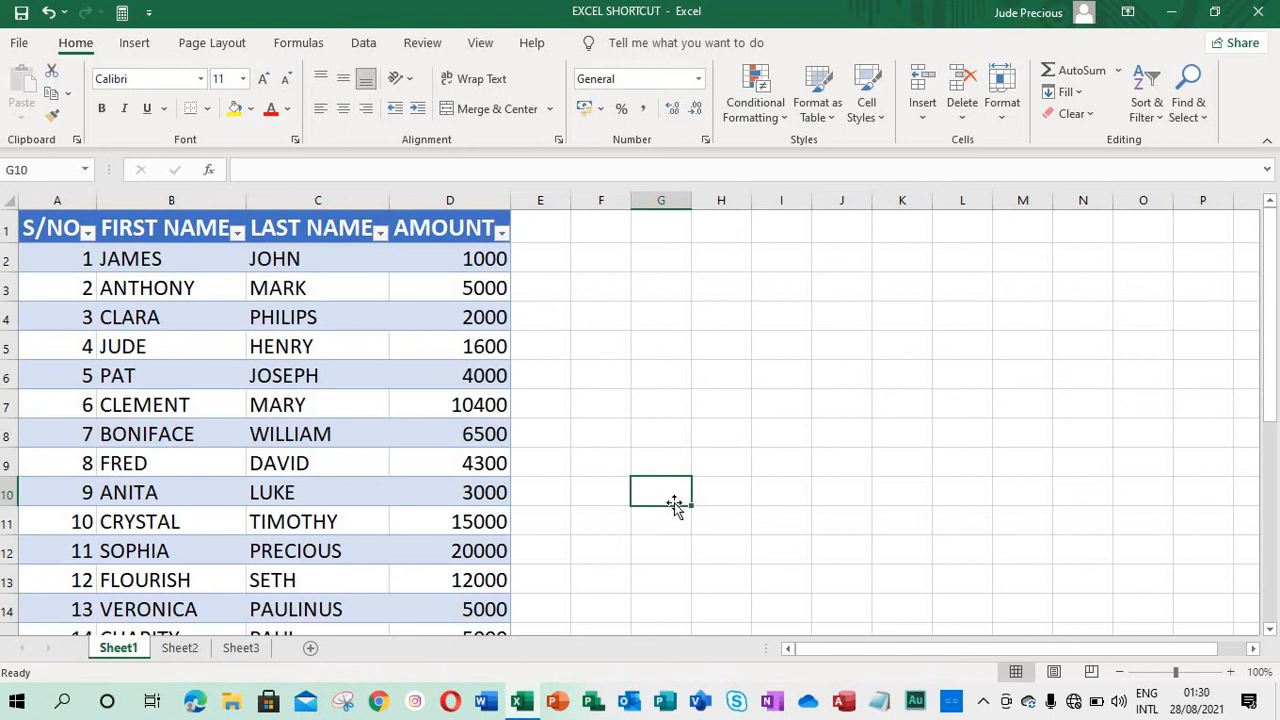
pyautogui.click(56, 266)
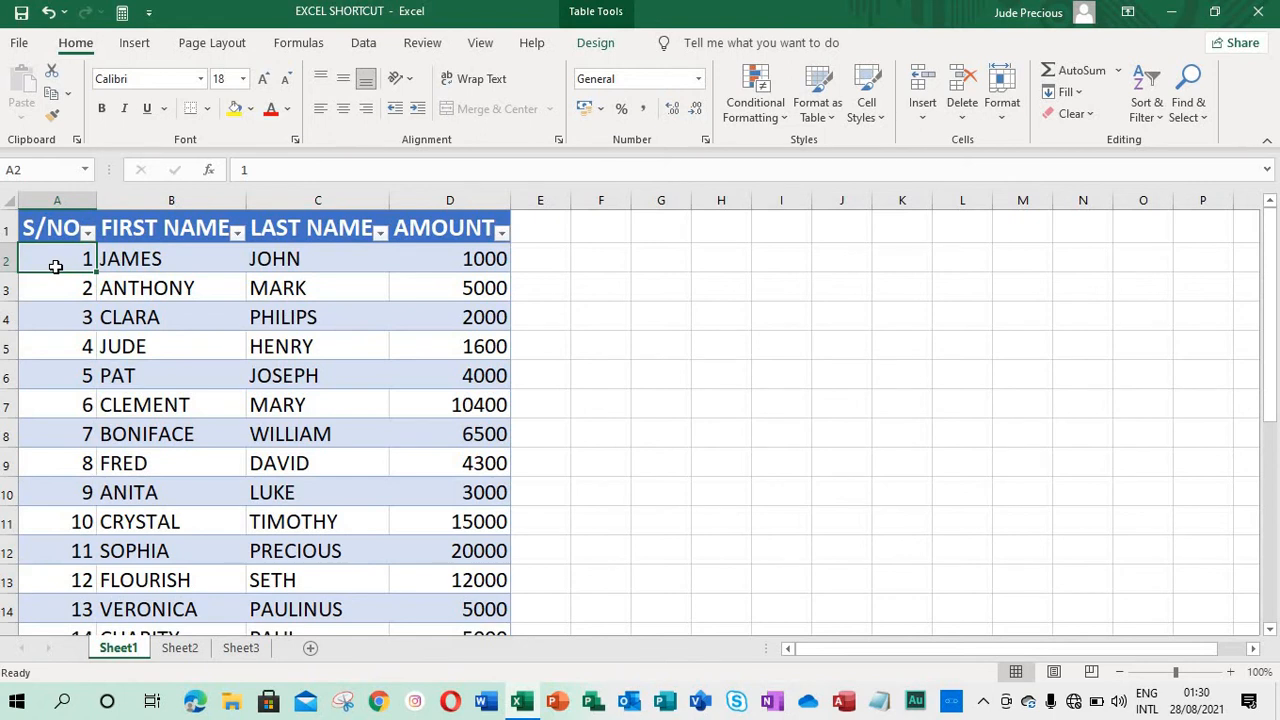
pyautogui.hotkey('ctrl', 'shift', 'Right')
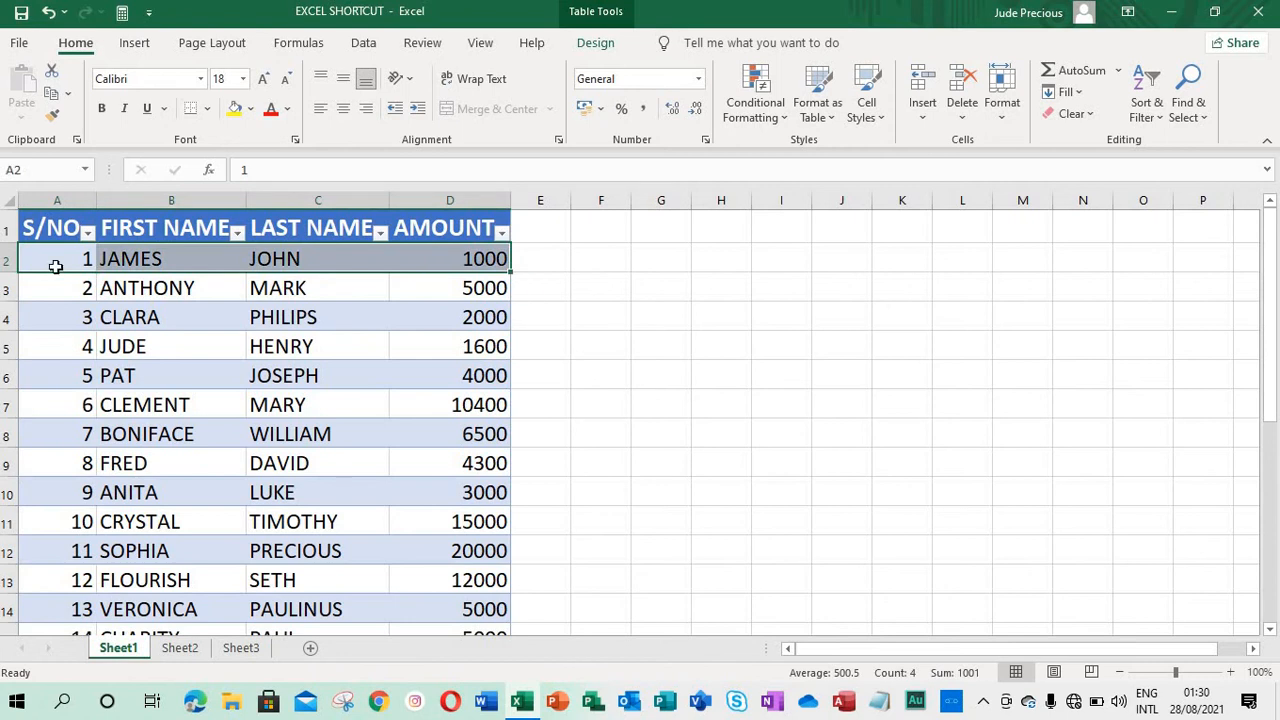
pyautogui.hotkey('ctrl', 'shift', '+')
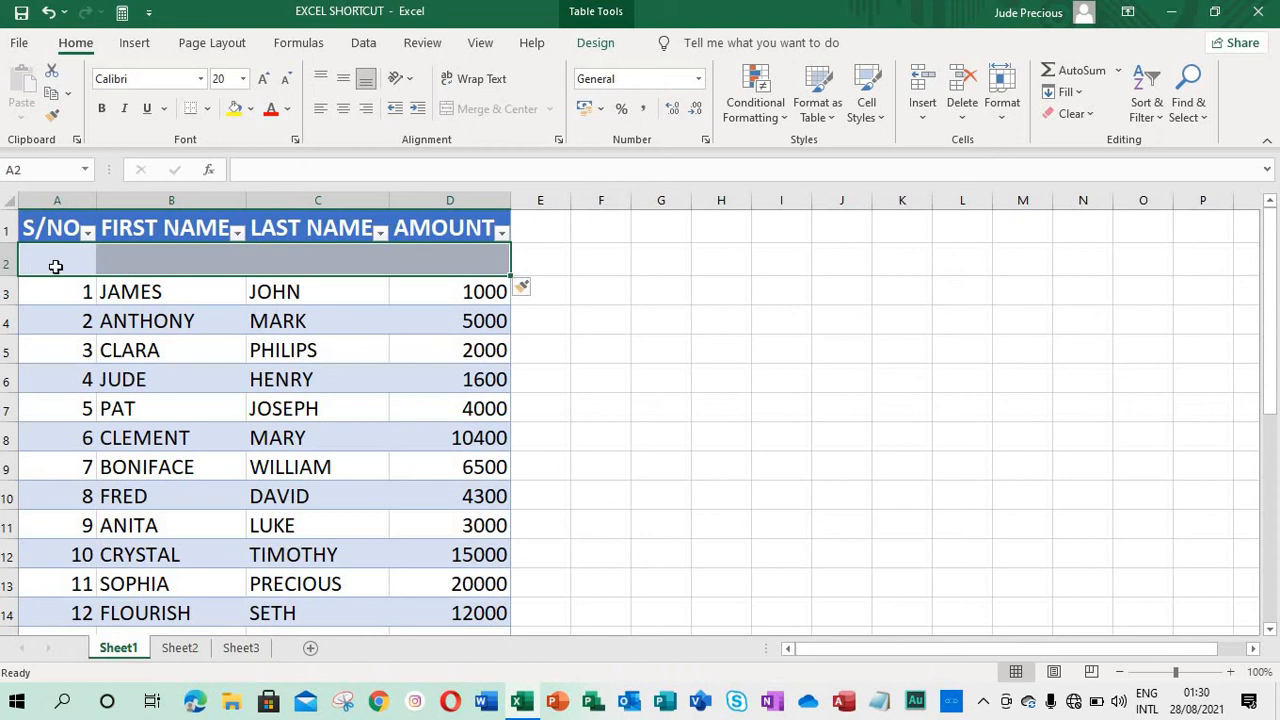
# Insert a blank table column before the LAST NAME column on Sheet1.
pyautogui.click(331, 263)
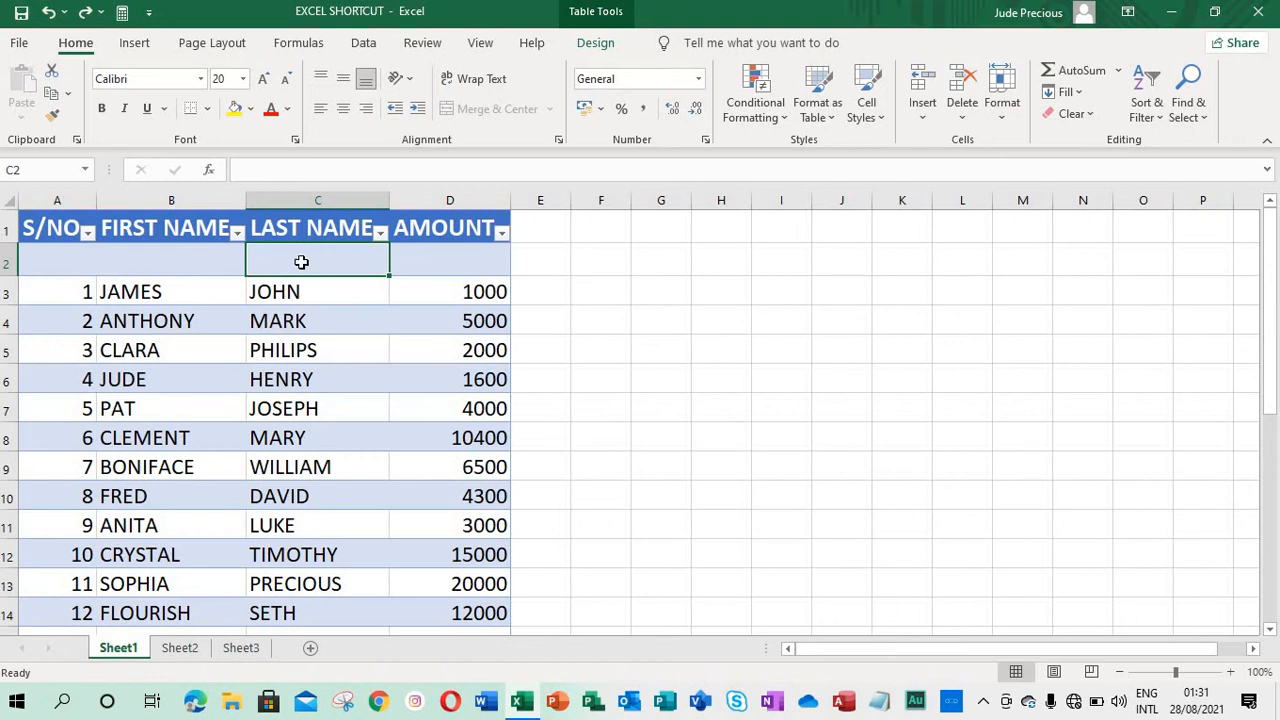
pyautogui.hotkey('ctrl', 'shift', 'Down')
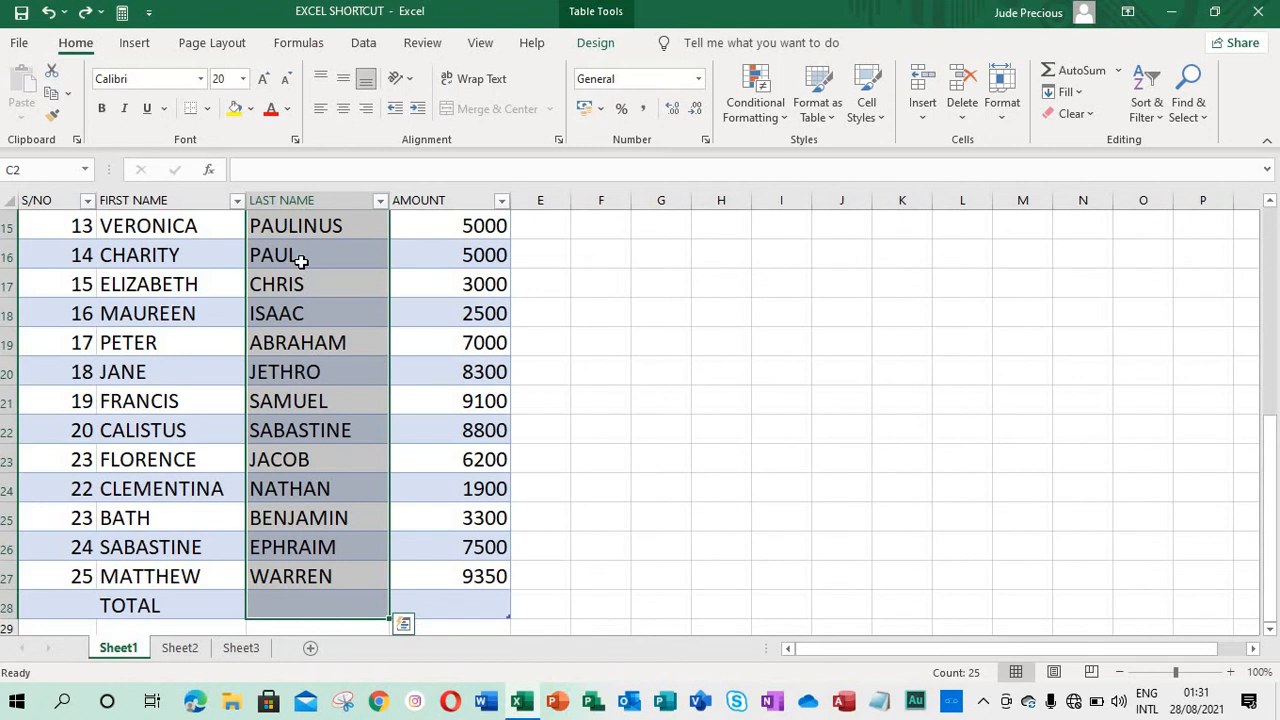
pyautogui.hotkey('ctrl', 'shift', '+')
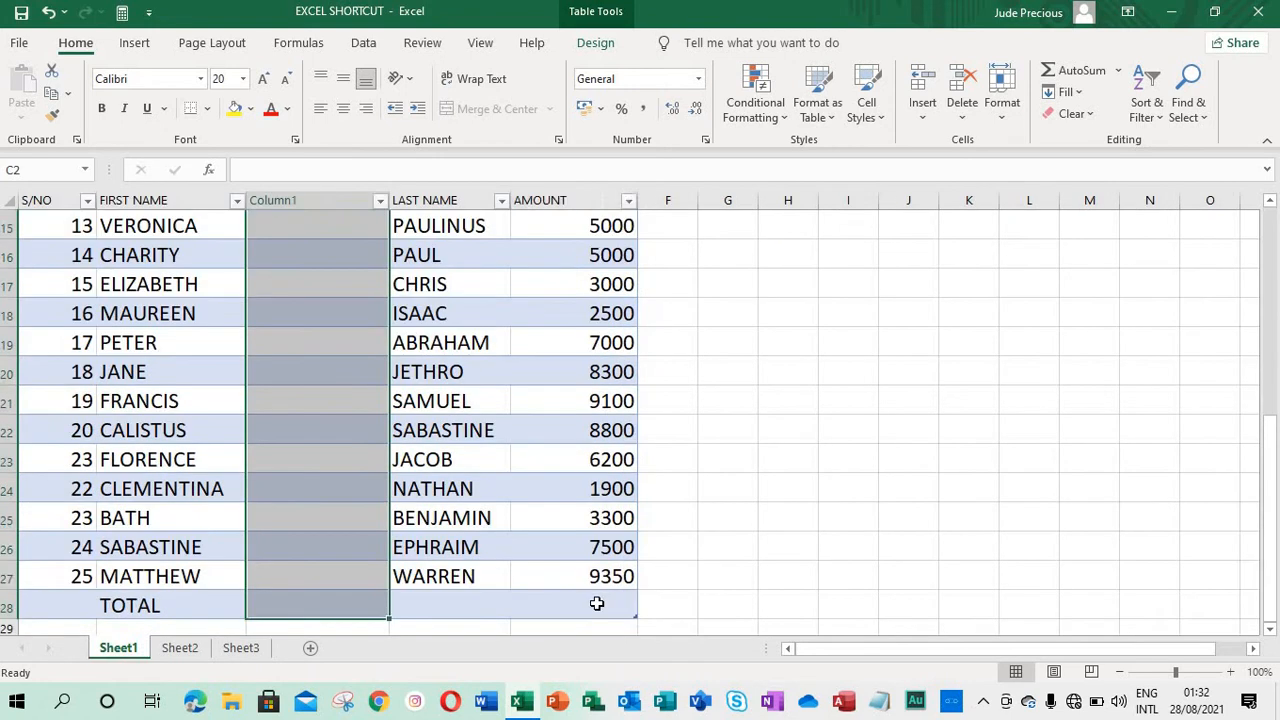
# Sum the AMOUNT column with AutoSum in cell E28 of the TOTAL row on Sheet1.
pyautogui.click(597, 603)
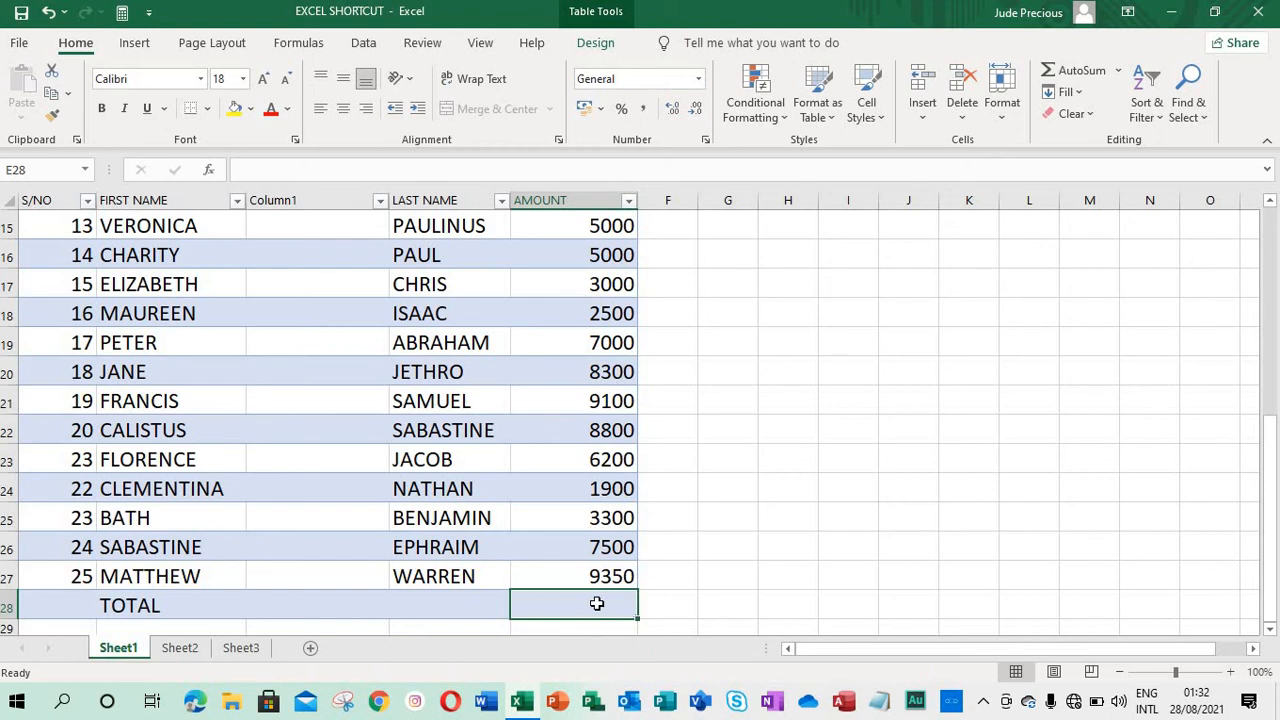
pyautogui.press('alt')
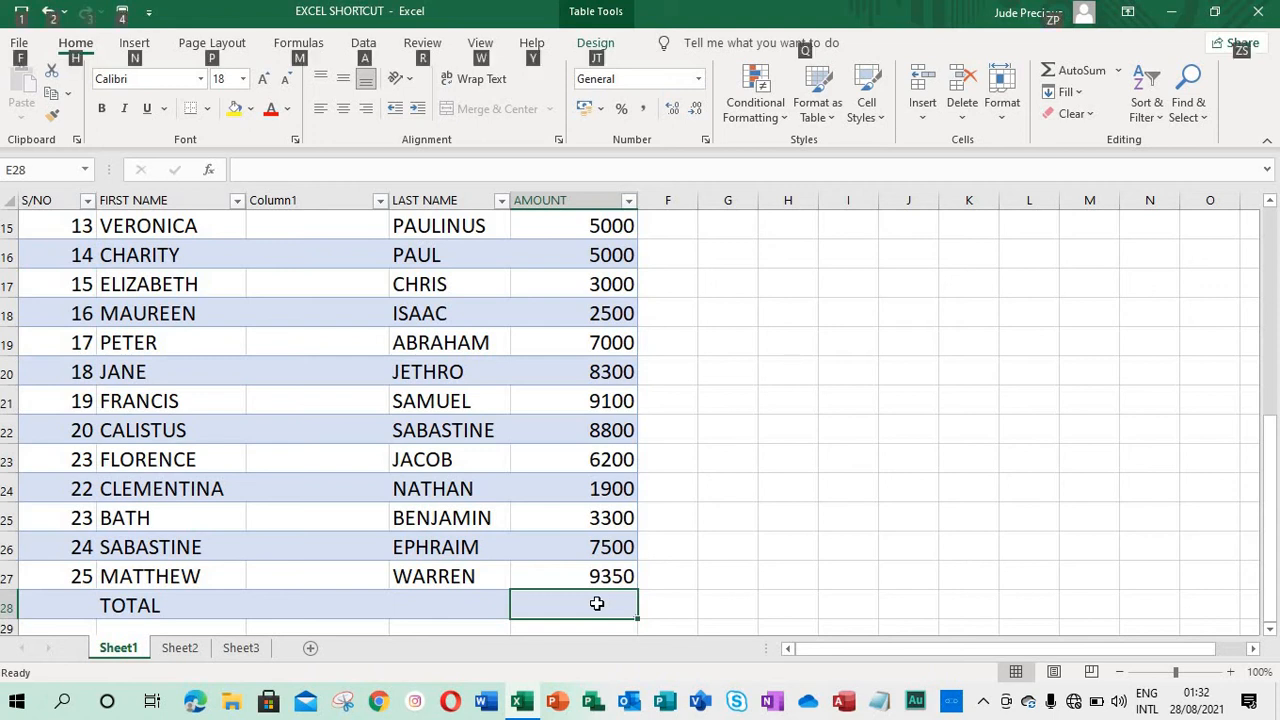
pyautogui.hotkey('alt', '=')
pyautogui.press('Return')
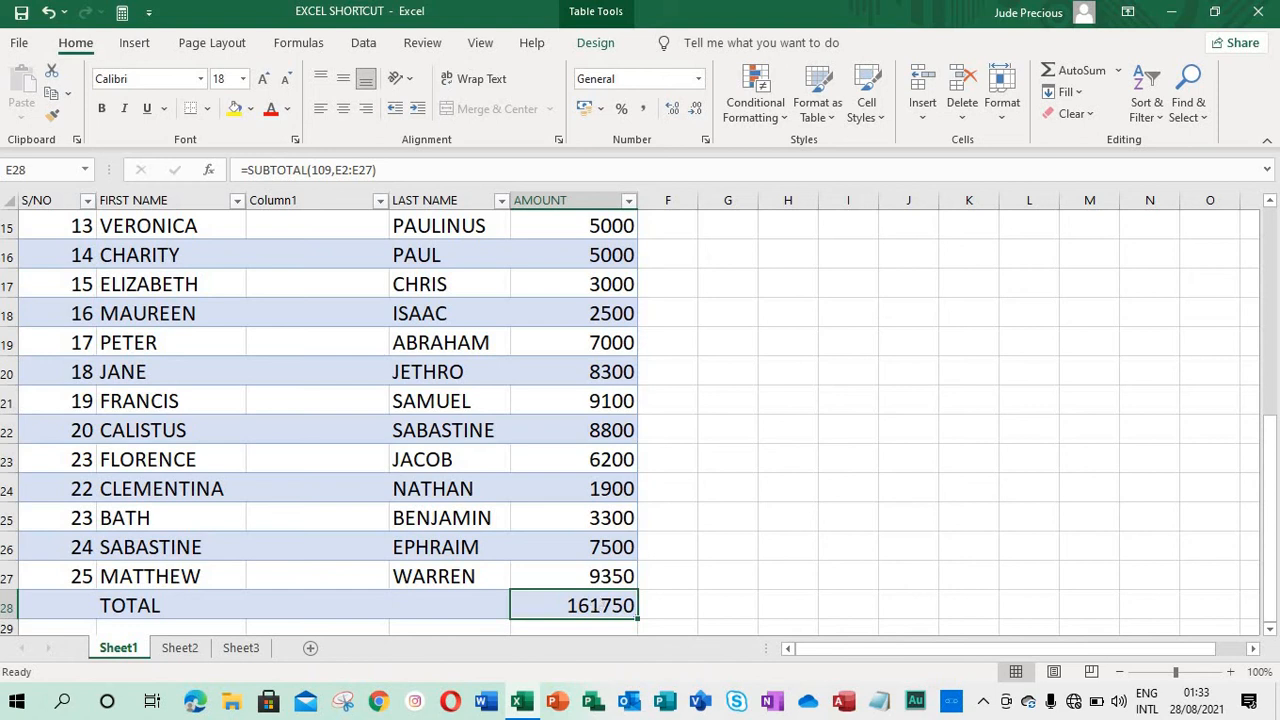
# Jump to the first amount in E3, go back down to the total in E28, and return to cell A1.
pyautogui.hotkey('ctrl', 'Up')
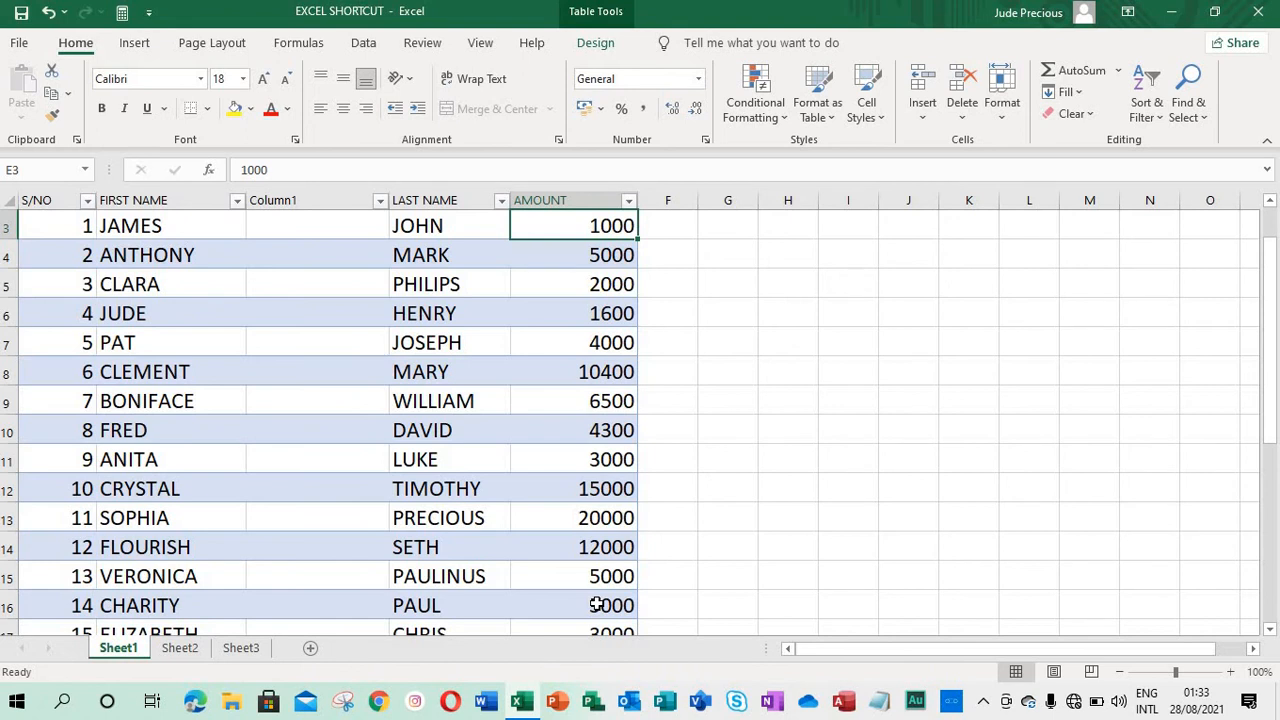
pyautogui.hotkey('ctrl', 'Down')
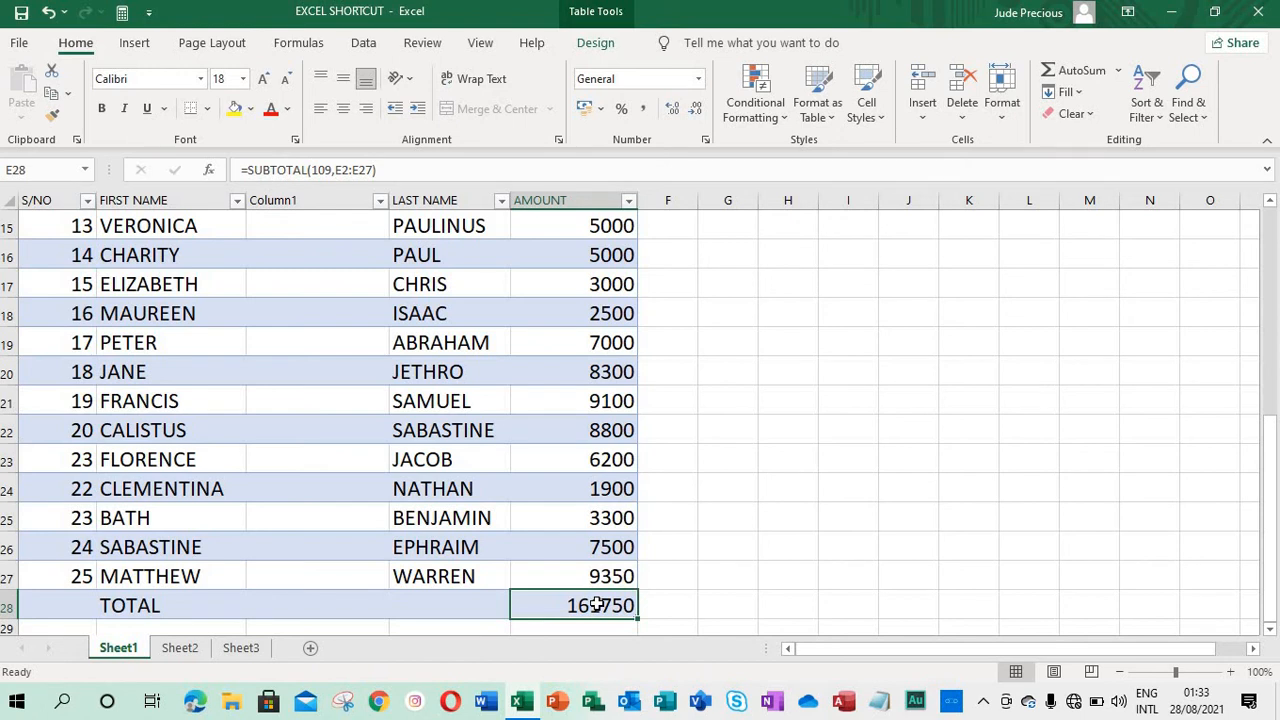
pyautogui.hotkey('ctrl', 'Home')
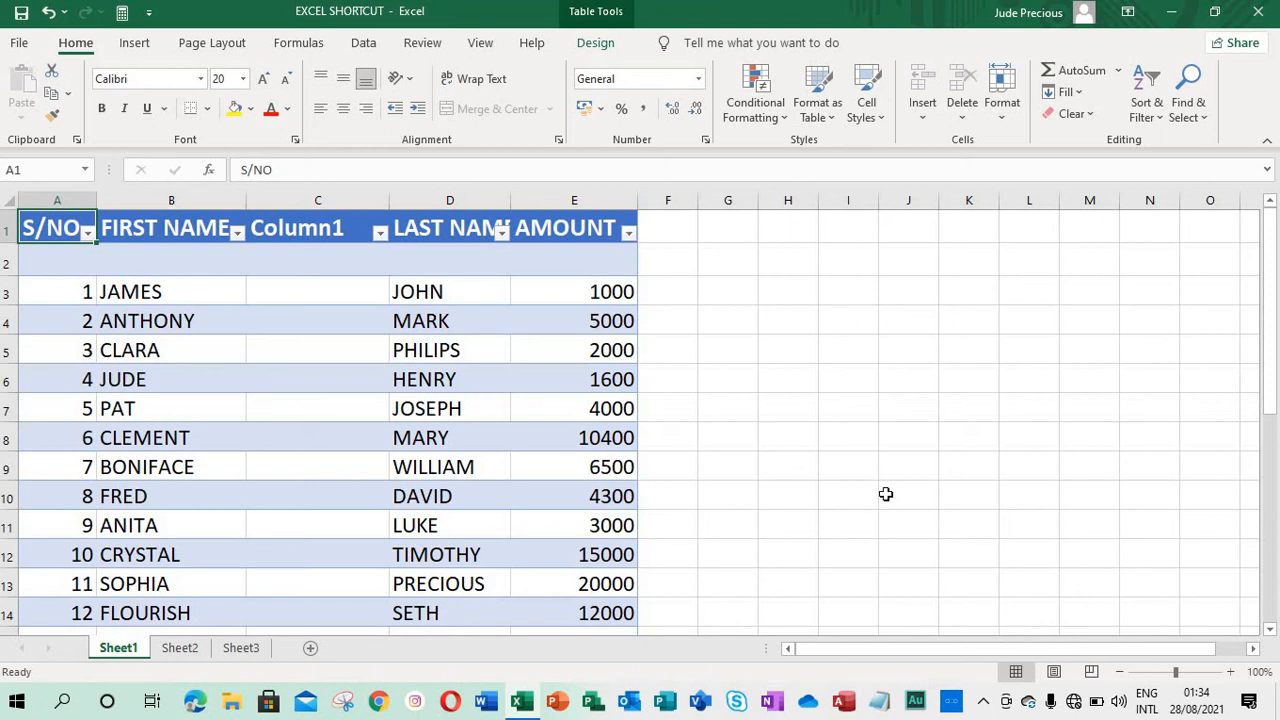
# Hide worksheet column C, the blank Column1 between FIRST NAME and LAST NAME on Sheet1.
pyautogui.click(343, 287)
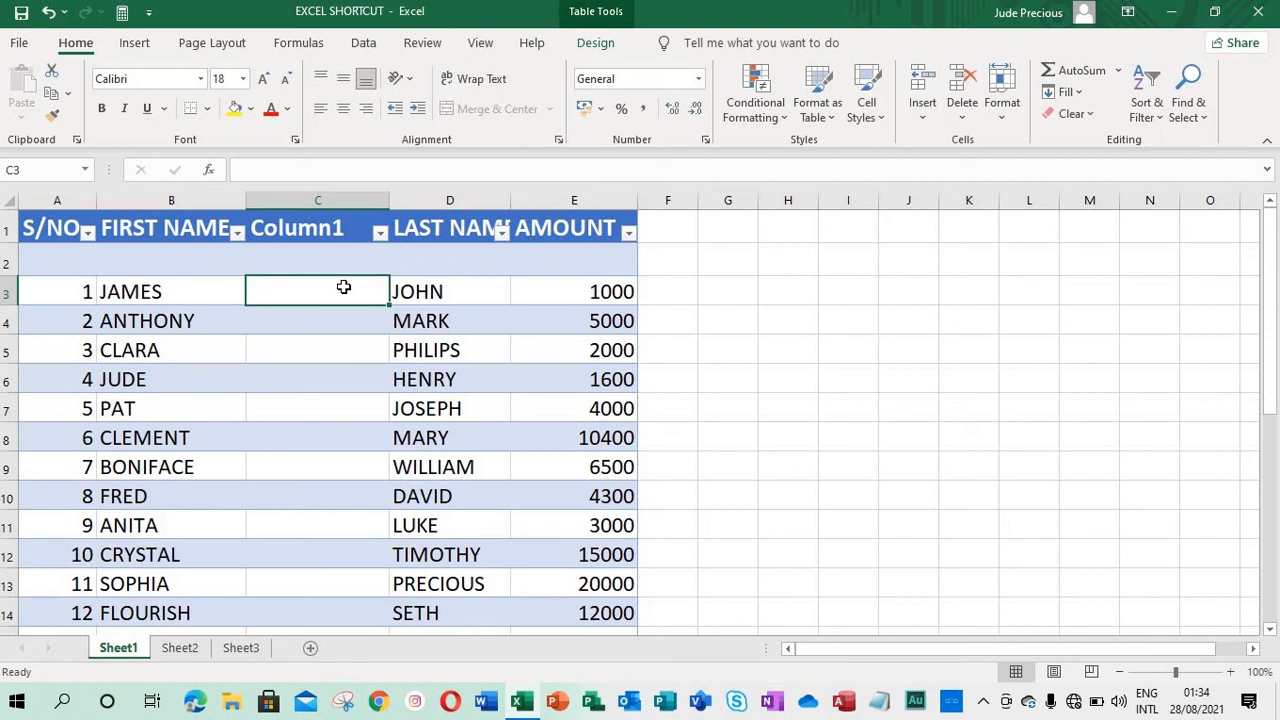
pyautogui.hotkey('ctrl', 'space')
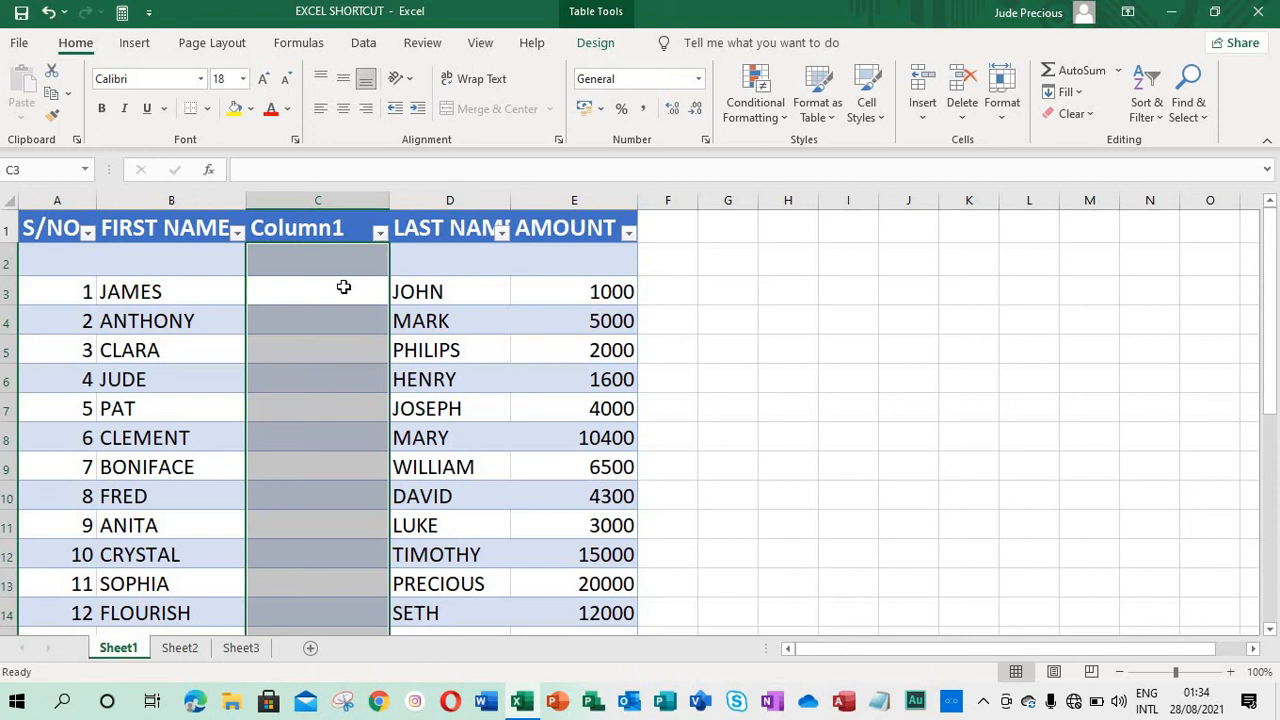
pyautogui.hotkey('ctrl', '-')
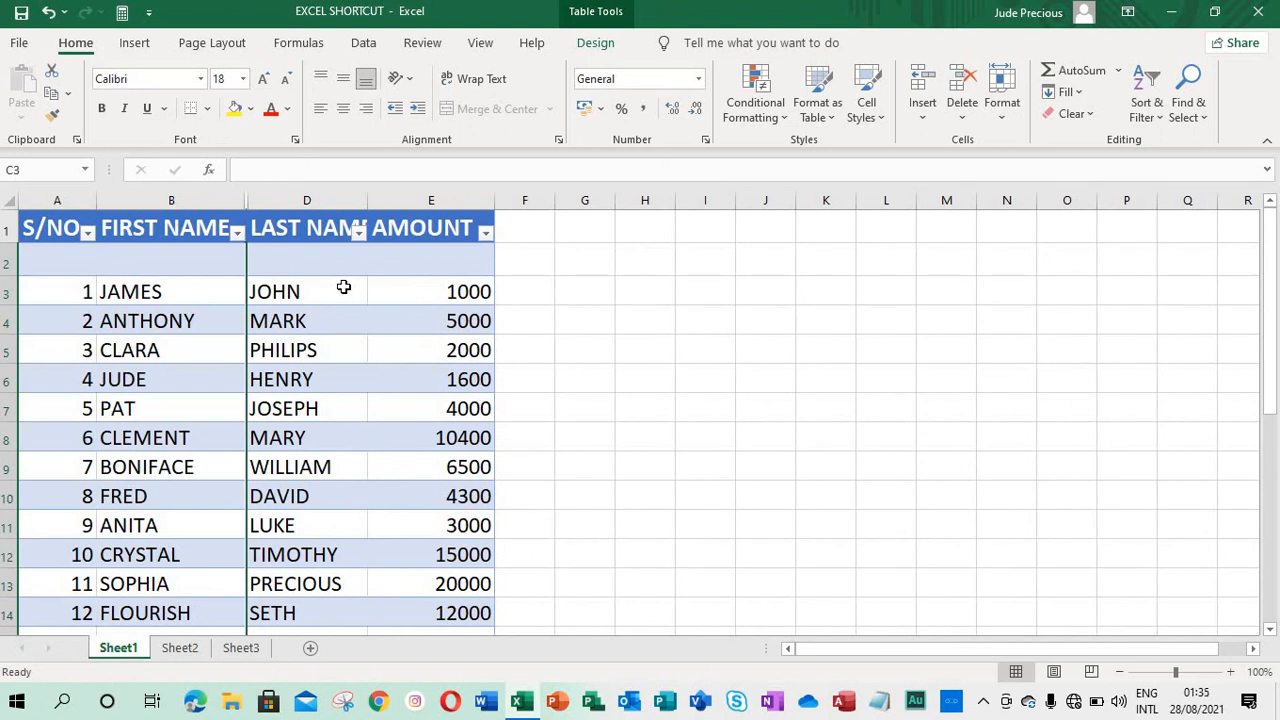
# Look through Sheet1, Sheet2 and Sheet3 by switching between them several times, ending on Sheet3.
pyautogui.click(240, 648)
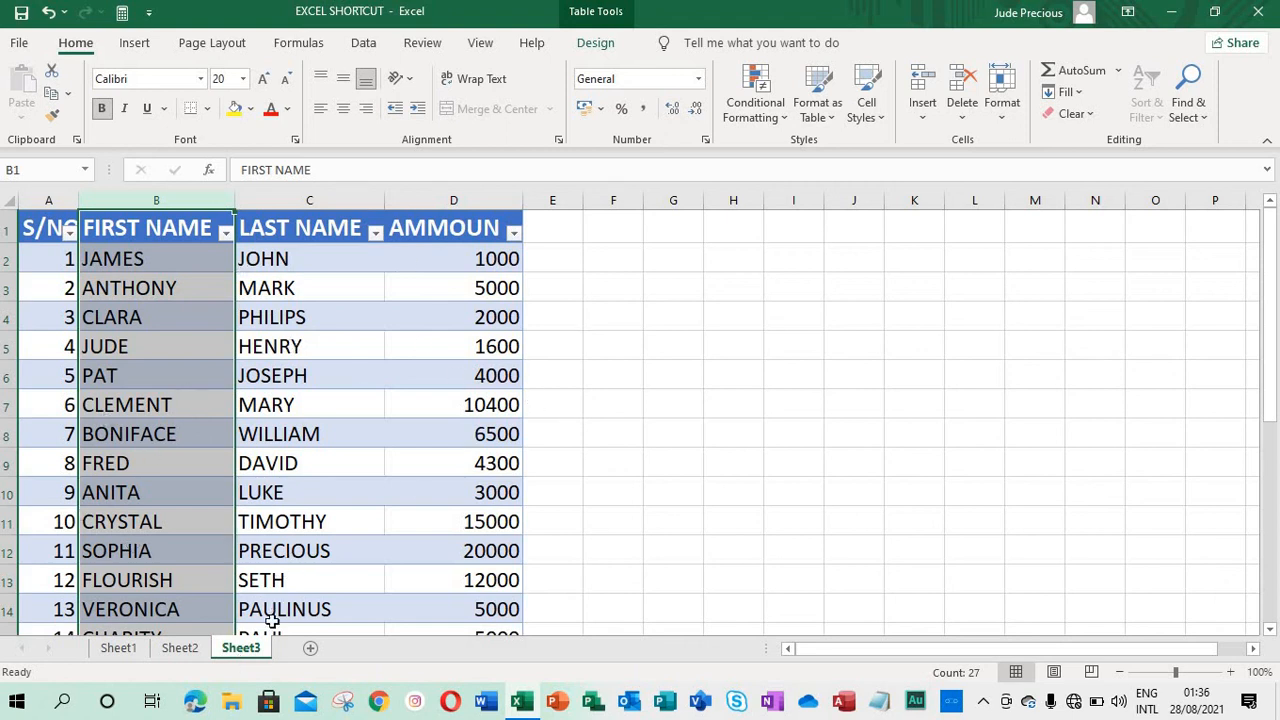
pyautogui.click(162, 648)
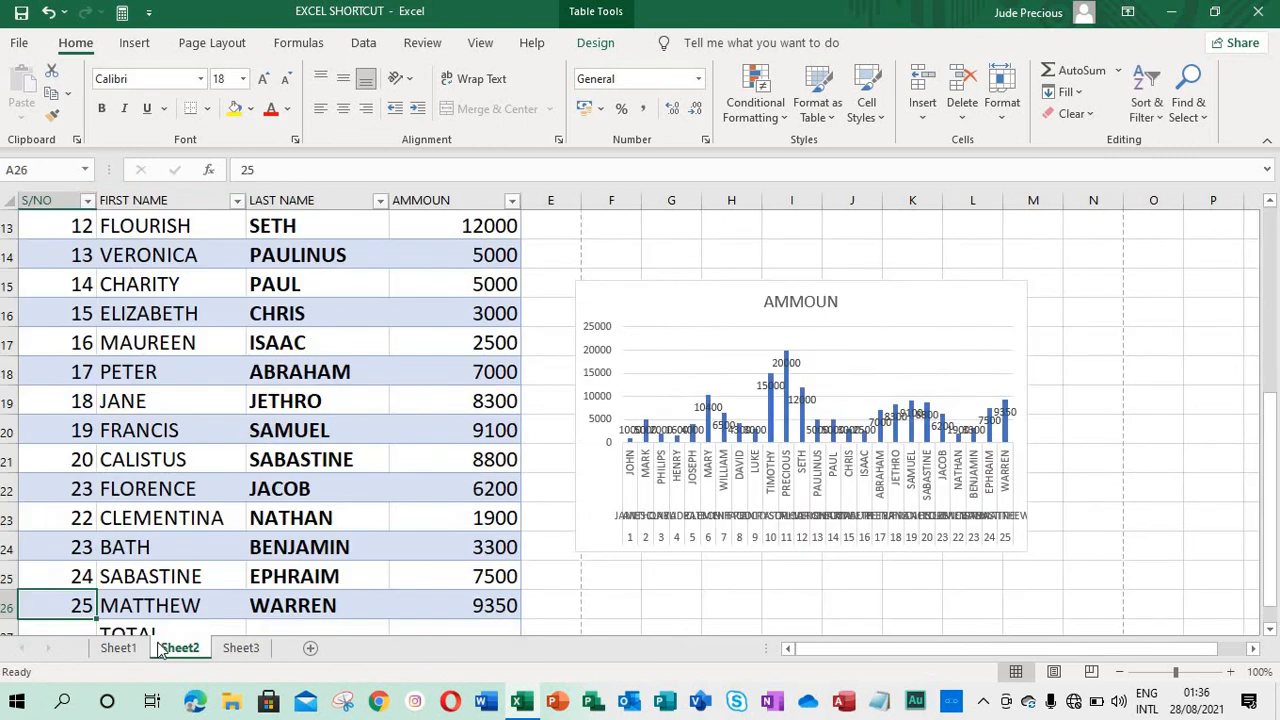
pyautogui.click(120, 648)
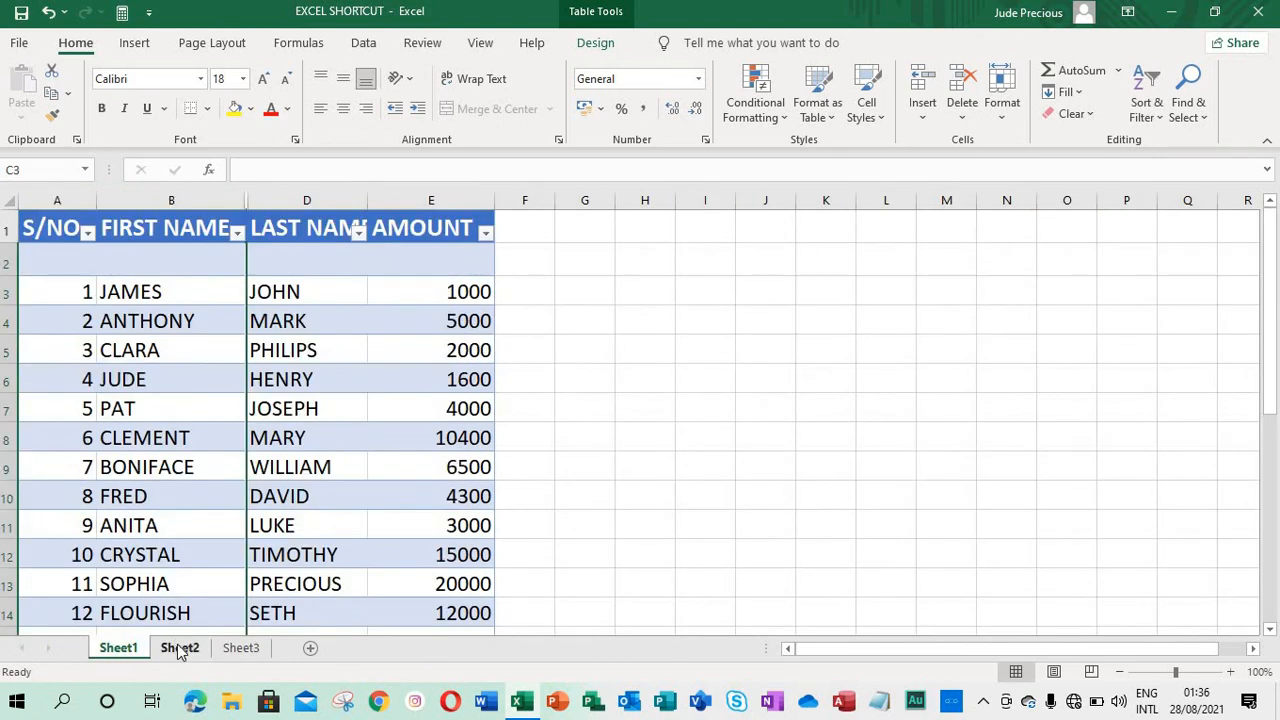
pyautogui.click(180, 648)
pyautogui.click(238, 648)
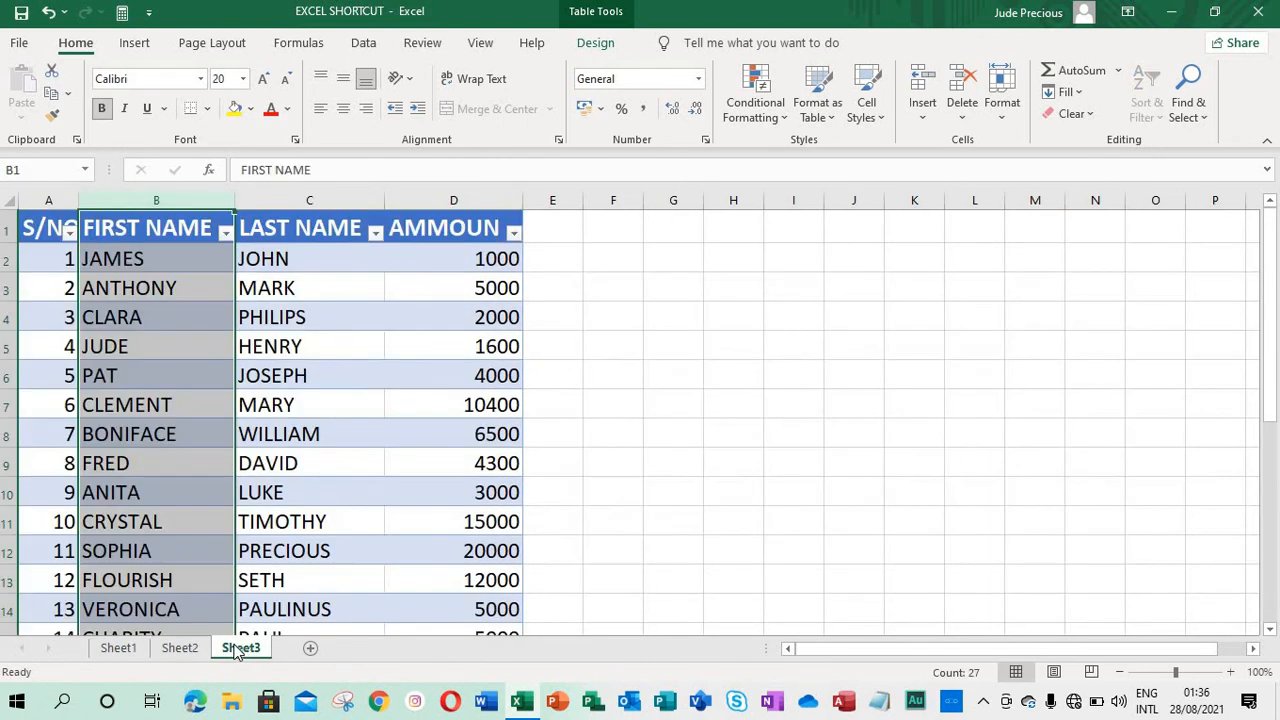
pyautogui.click(182, 648)
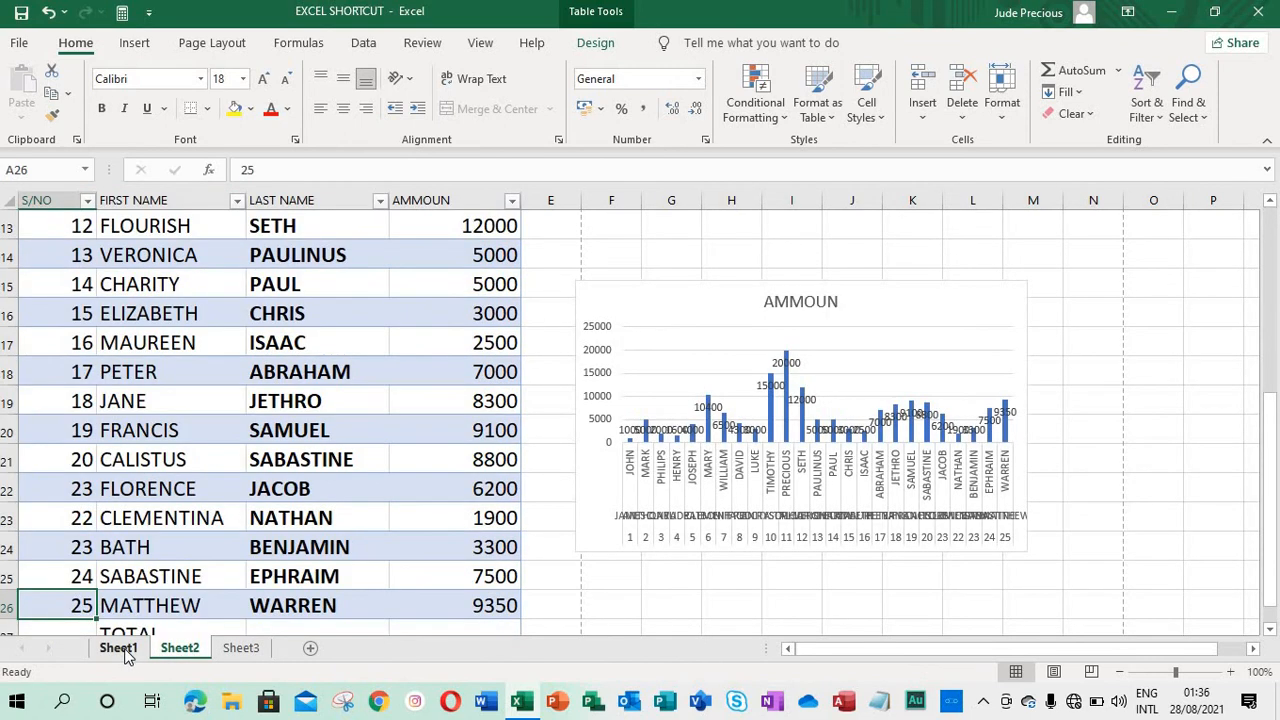
pyautogui.click(124, 649)
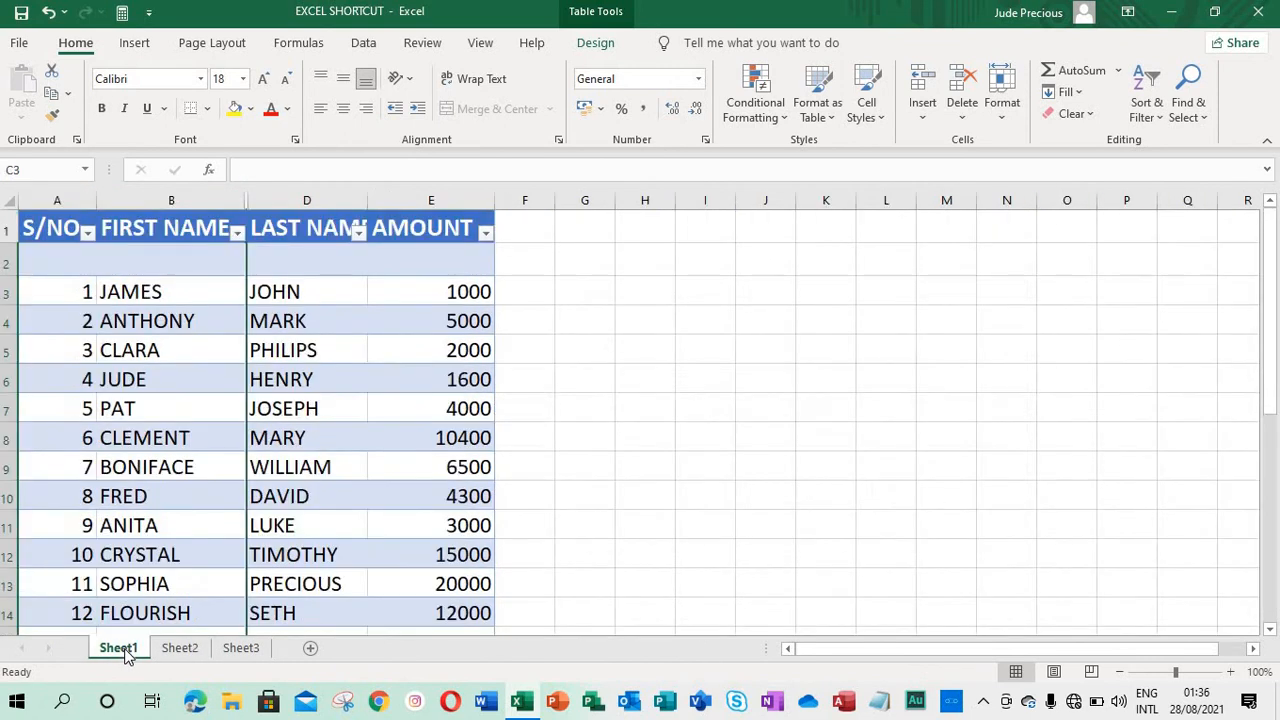
pyautogui.click(248, 648)
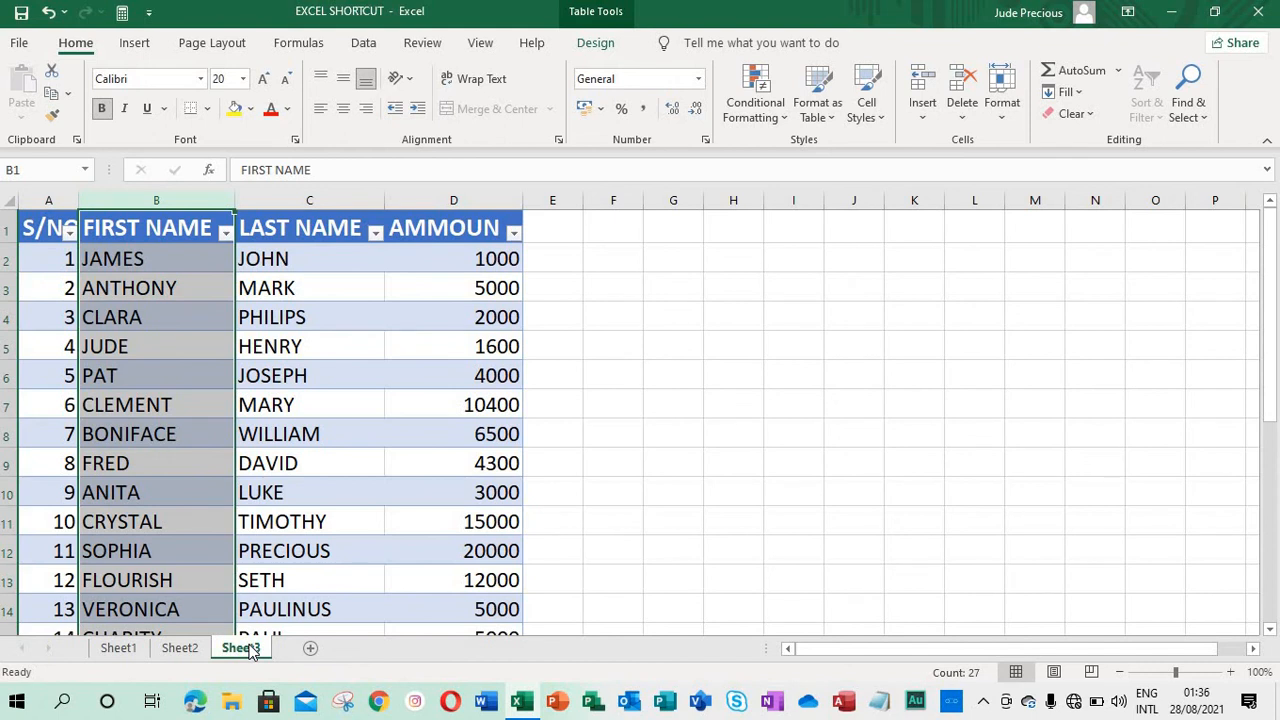
# Move back sheet by sheet from Sheet3 to Sheet1, and forward again to Sheet3.
pyautogui.hotkey('ctrl', 'pageup')
pyautogui.hotkey('ctrl', 'pageup')
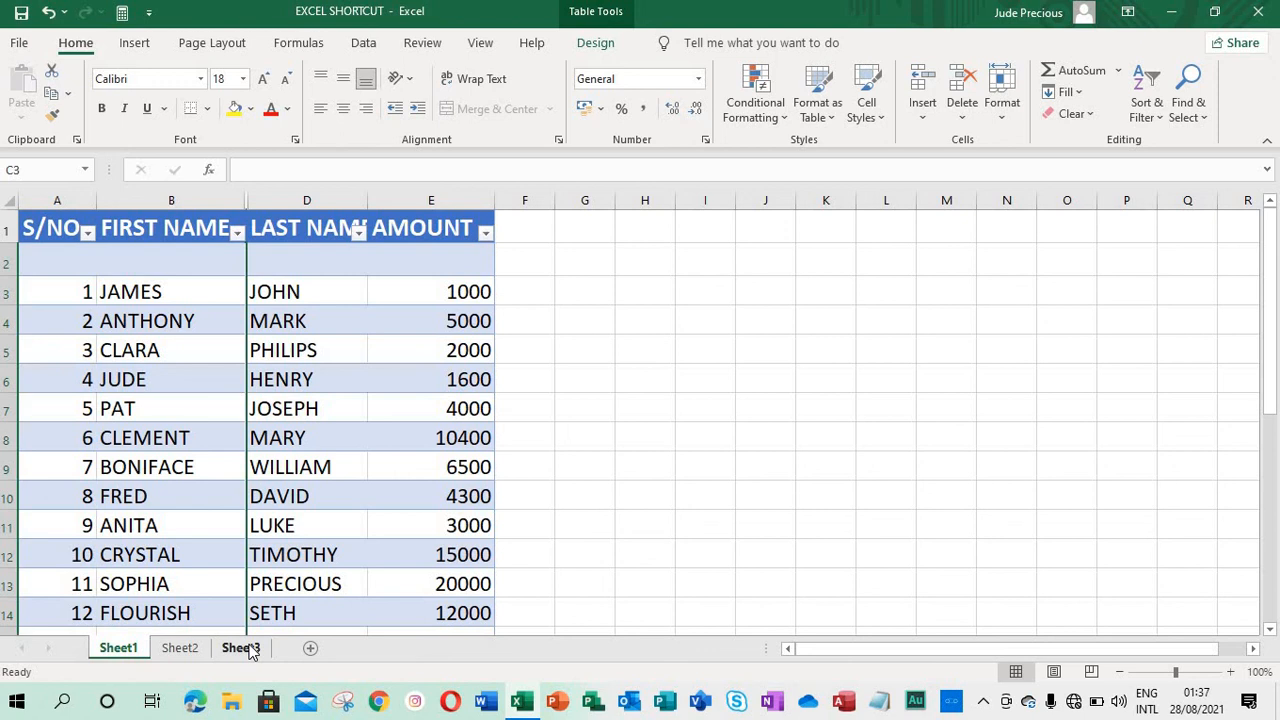
pyautogui.hotkey('ctrl', 'pagedown')
pyautogui.hotkey('ctrl', 'pagedown')
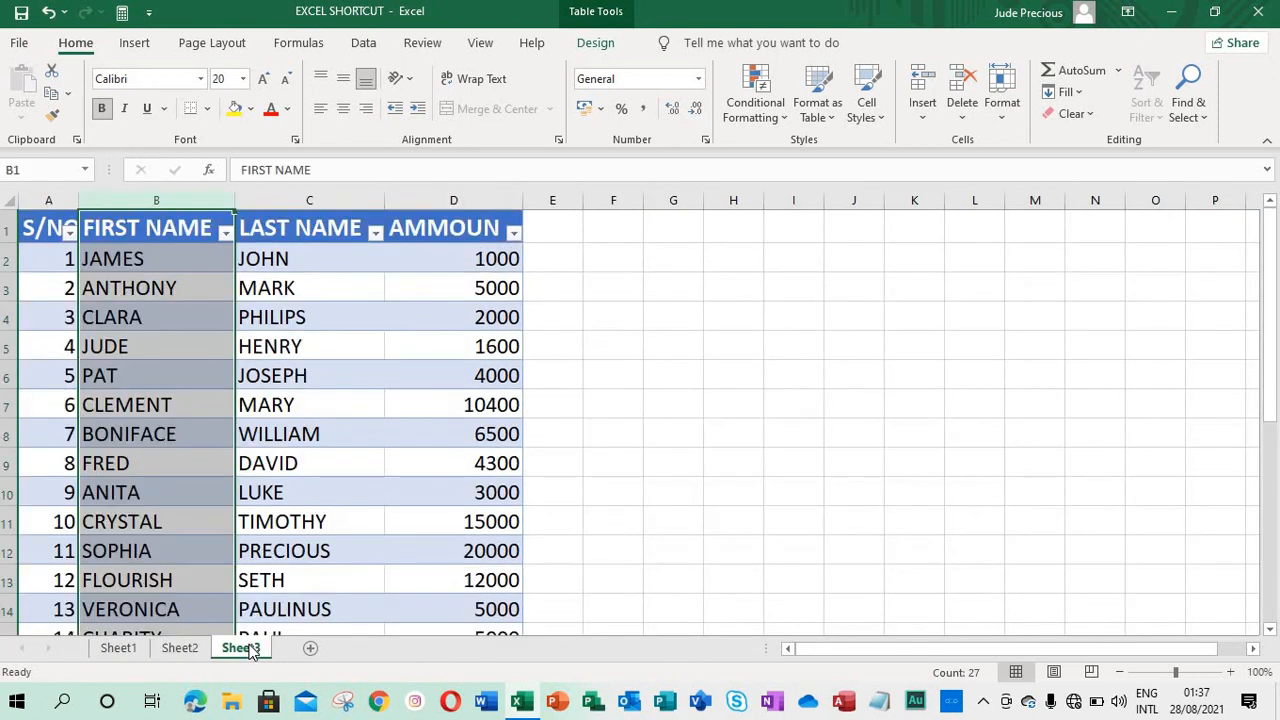